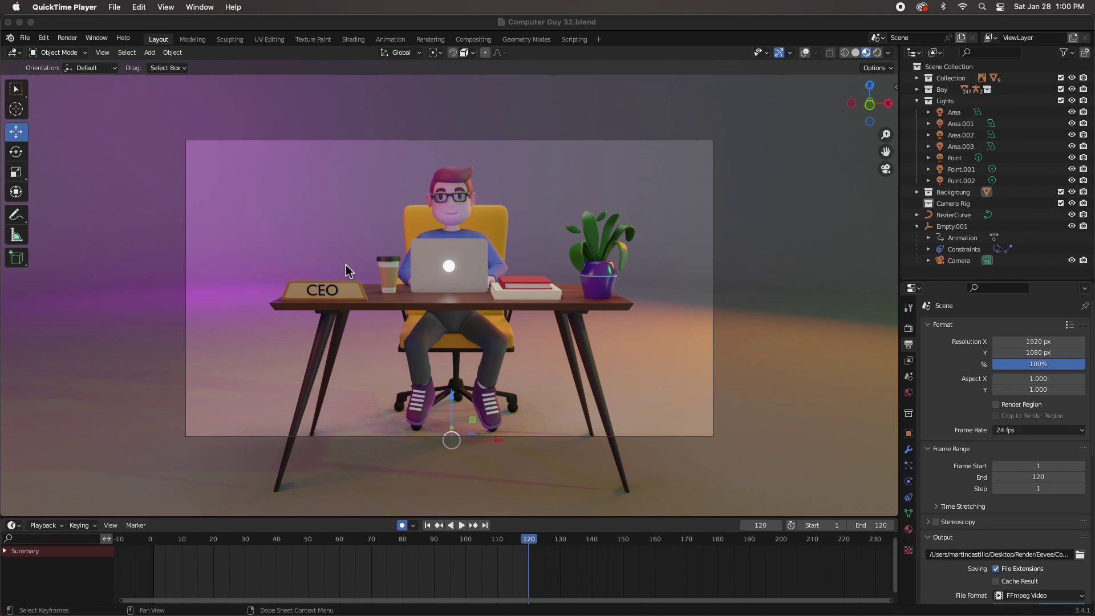
Play the desk scene's camera animation, pause it partway, and check the software version on the splash screen
{"action": "left_click", "coordinate": [461, 524]}
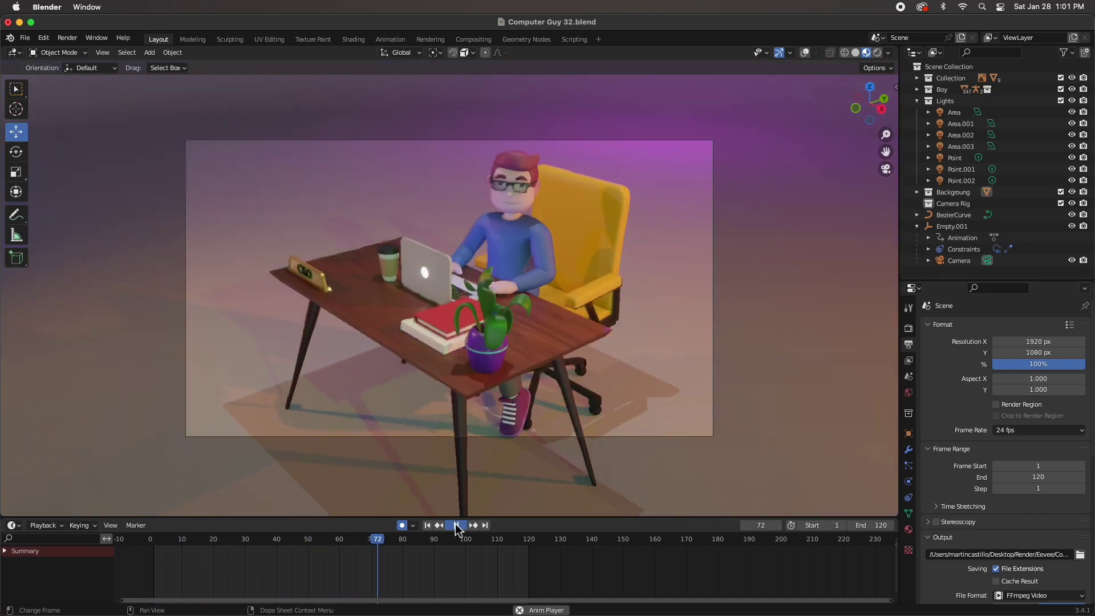
{"action": "left_click", "coordinate": [456, 525]}
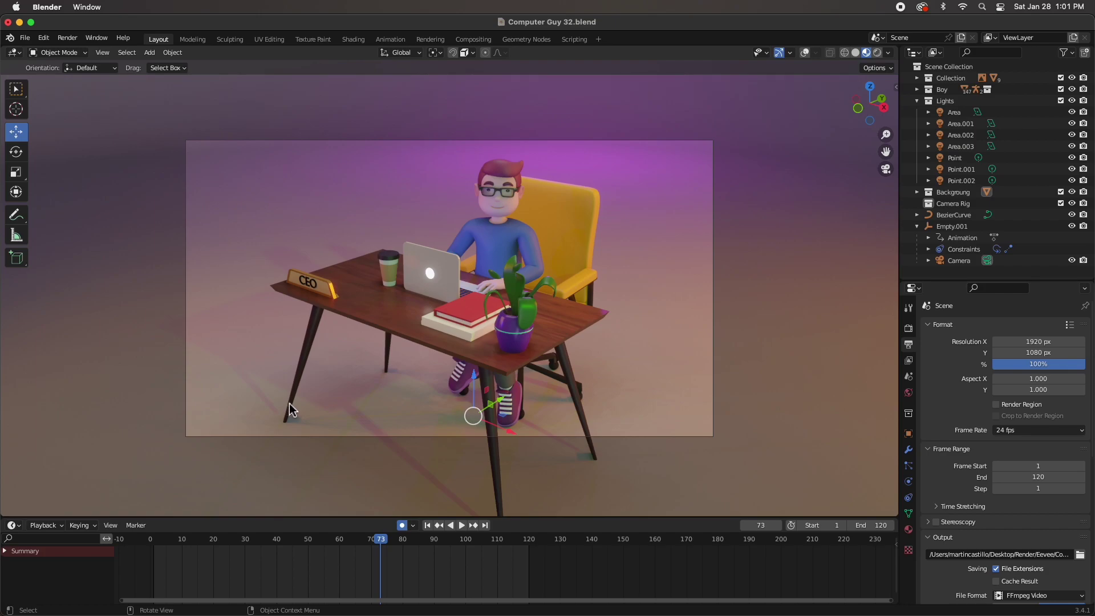
{"action": "left_click", "coordinate": [10, 37]}
{"action": "left_click", "coordinate": [35, 51]}
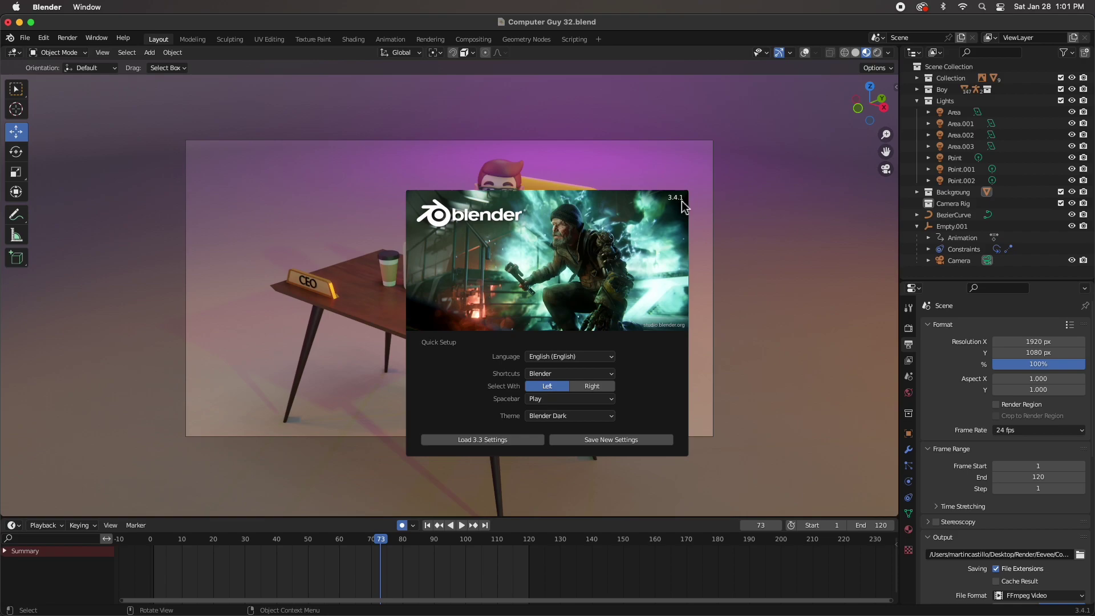
{"action": "left_click", "coordinate": [584, 219]}
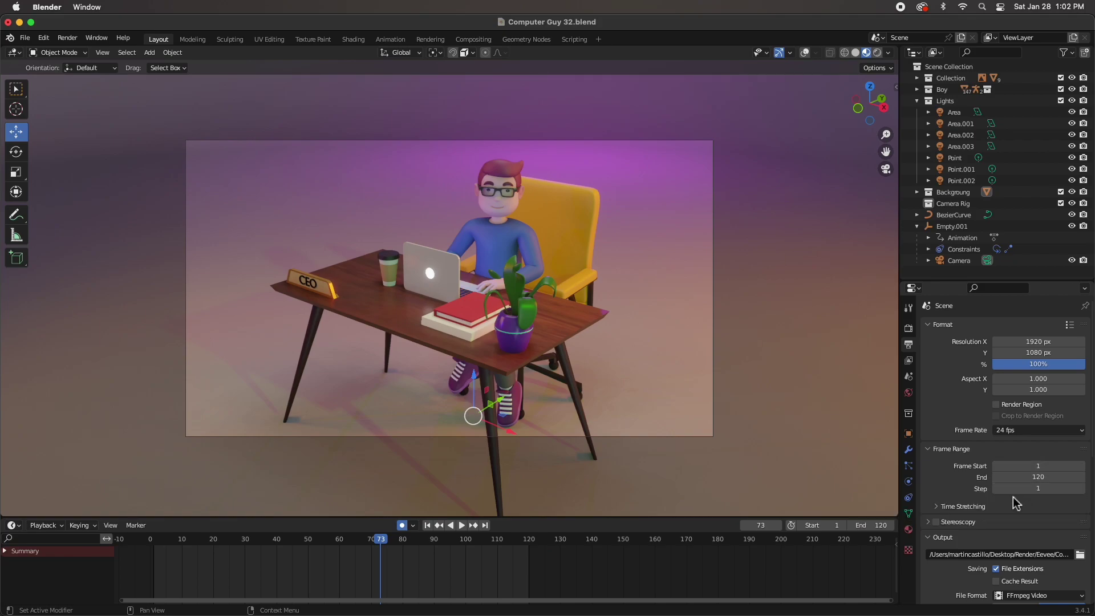
Confirm the render output as CompGuy in the Desktop/Render/Eevee folder and choose FFmpeg Video as the file format
{"action": "scroll", "coordinate": [1016, 502], "scroll_direction": "down", "scroll_amount": 3}
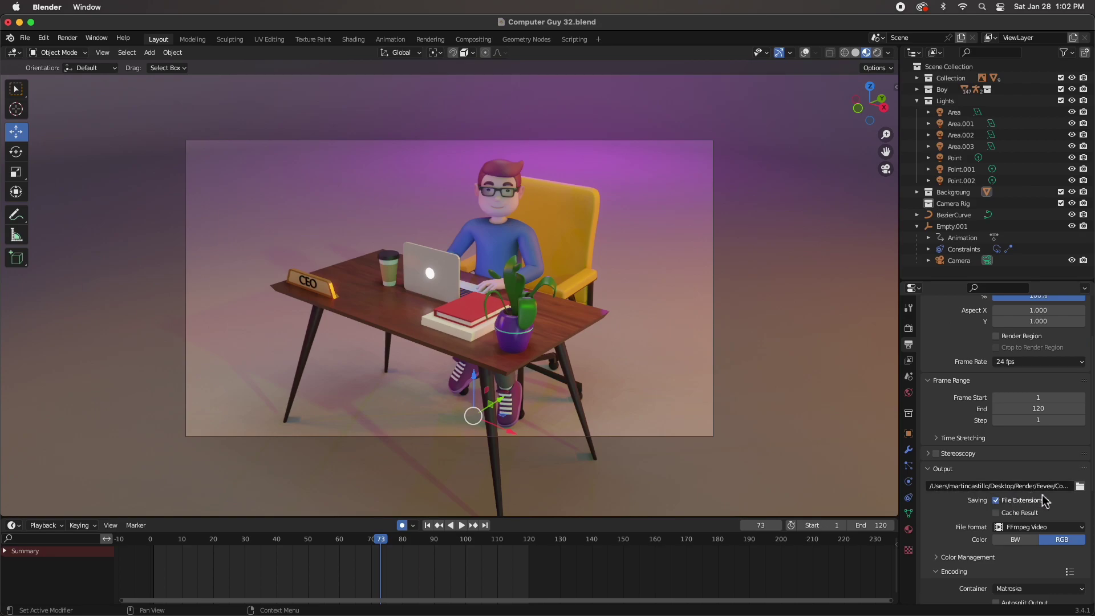
{"action": "left_click", "coordinate": [1080, 487]}
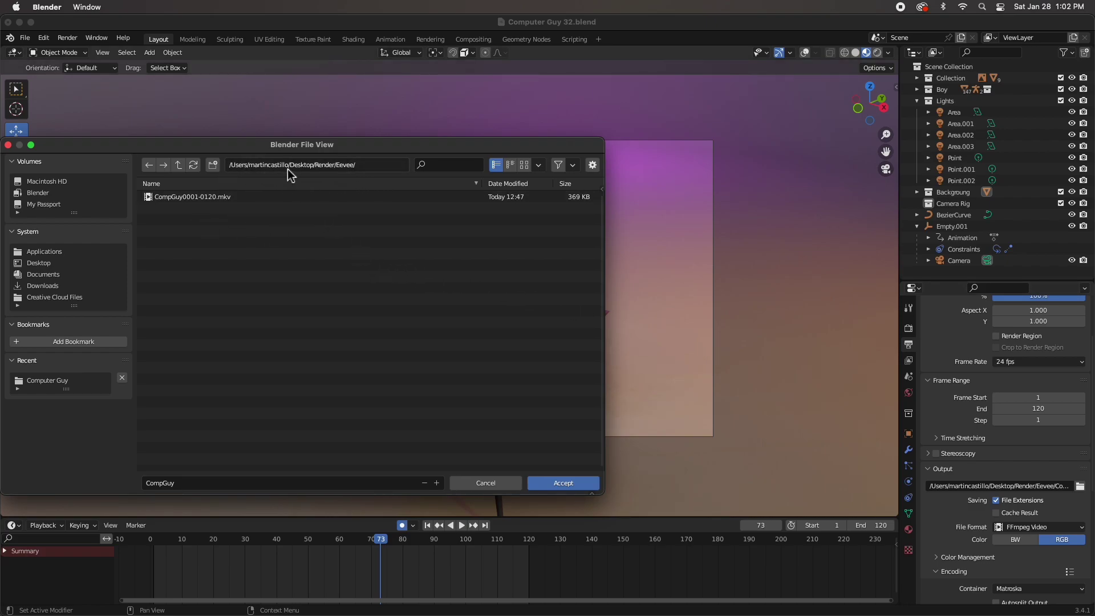
{"action": "left_click", "coordinate": [561, 483]}
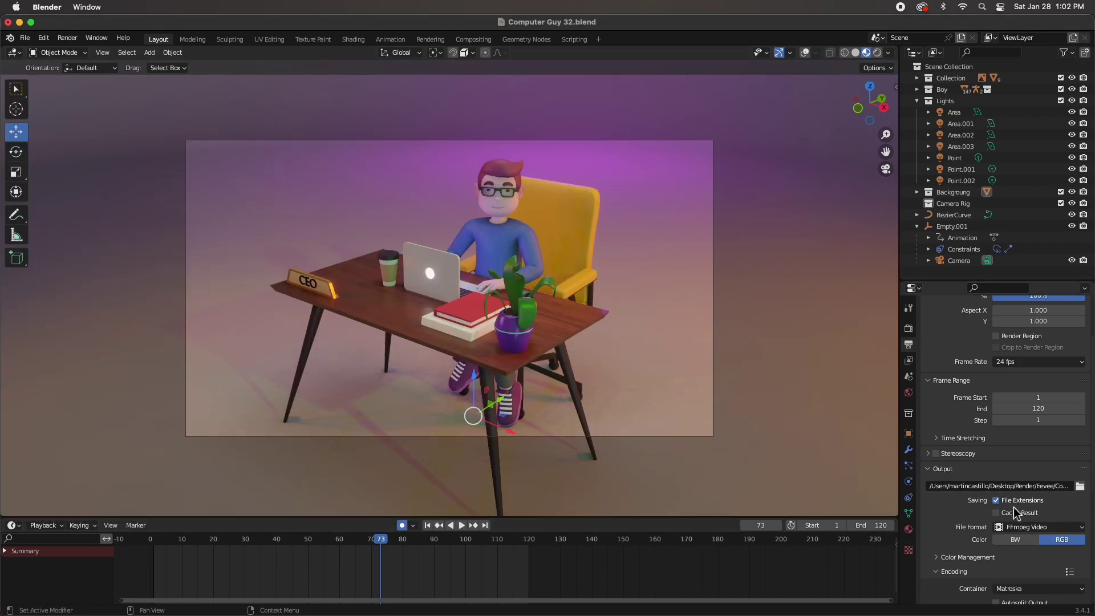
{"action": "left_click", "coordinate": [1049, 534]}
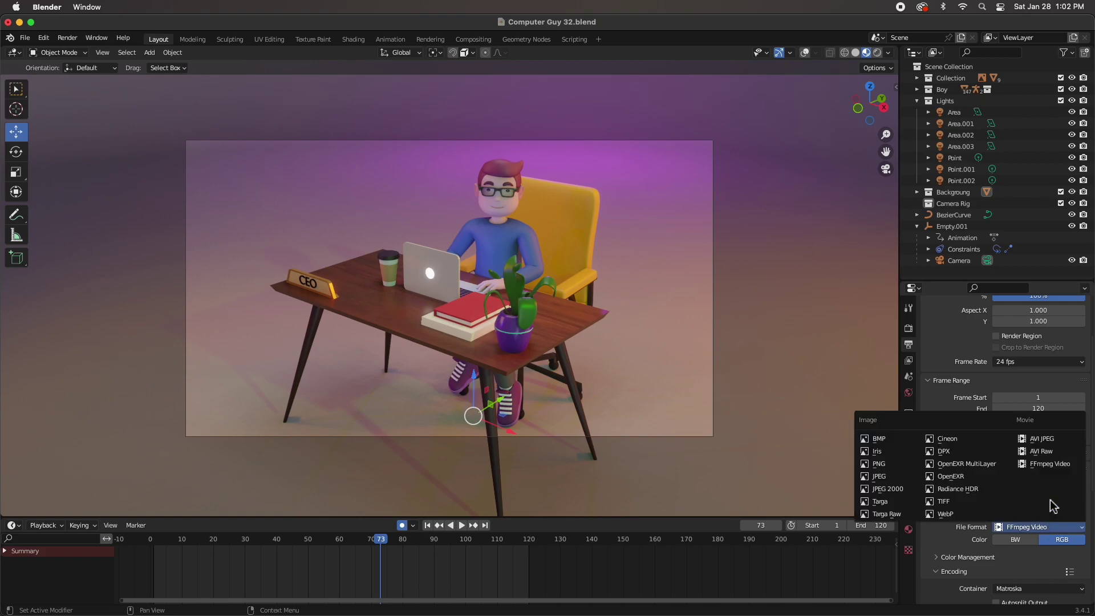
{"action": "left_click", "coordinate": [1050, 467]}
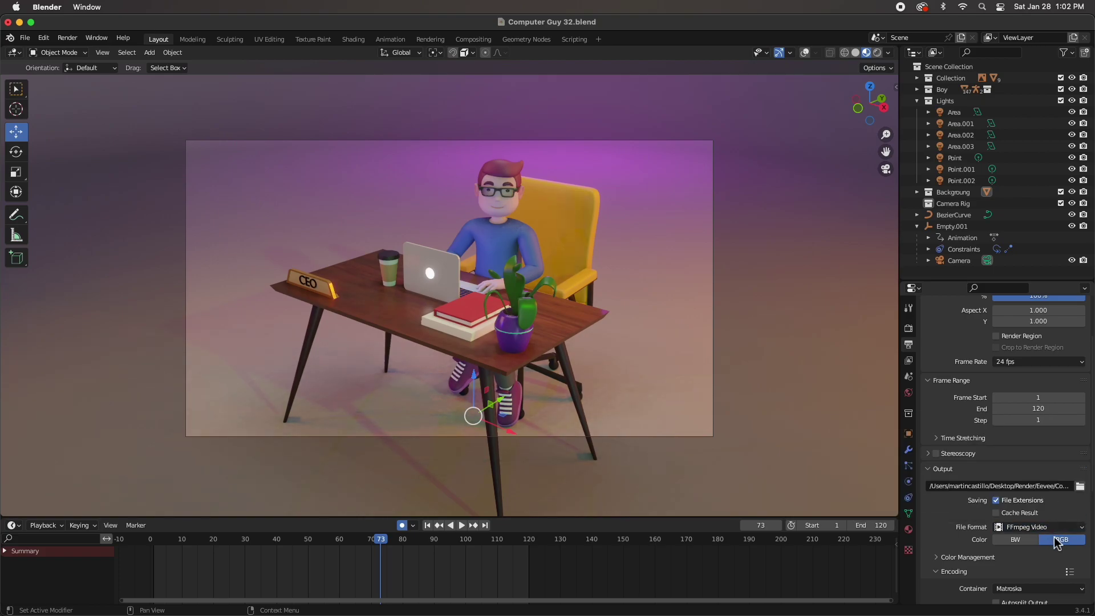
Set the video encoding container to MPEG-4
{"action": "scroll", "coordinate": [1055, 541], "scroll_direction": "down", "scroll_amount": 4}
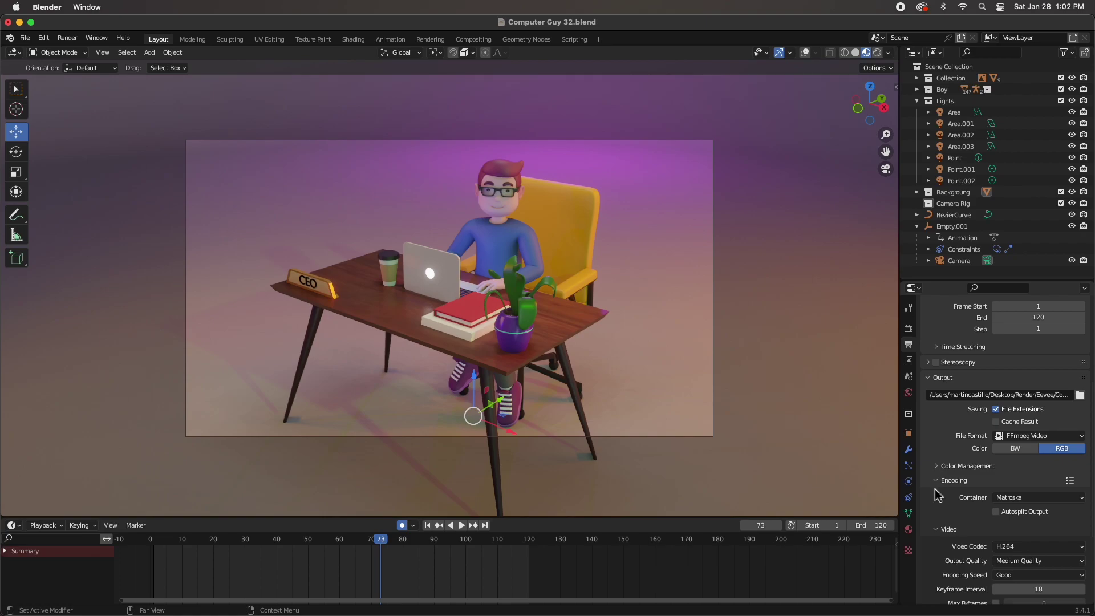
{"action": "left_click", "coordinate": [1048, 499]}
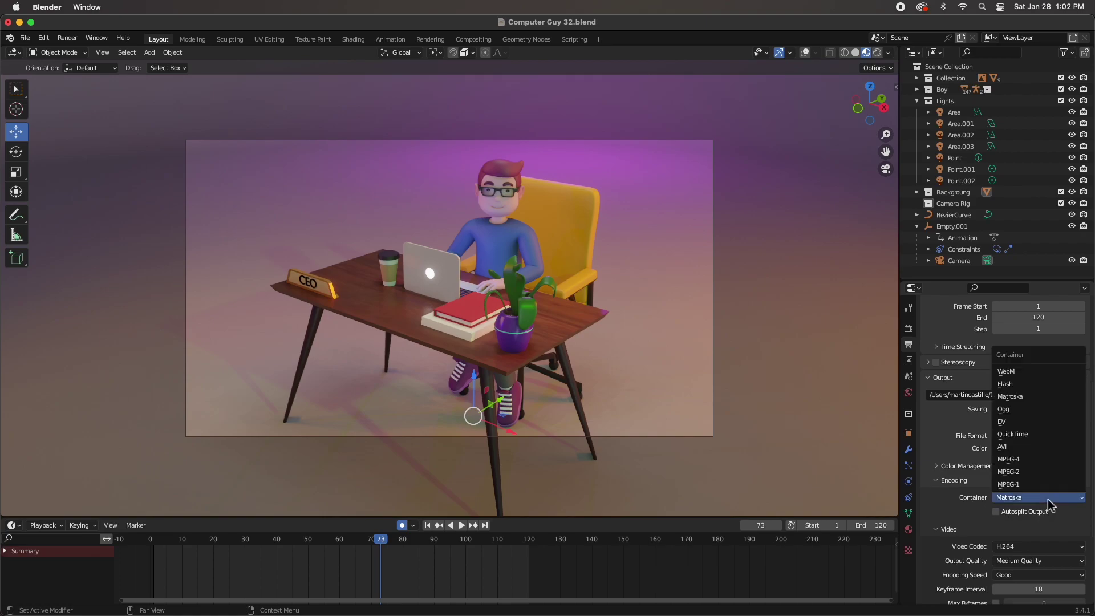
{"action": "left_click", "coordinate": [1043, 459]}
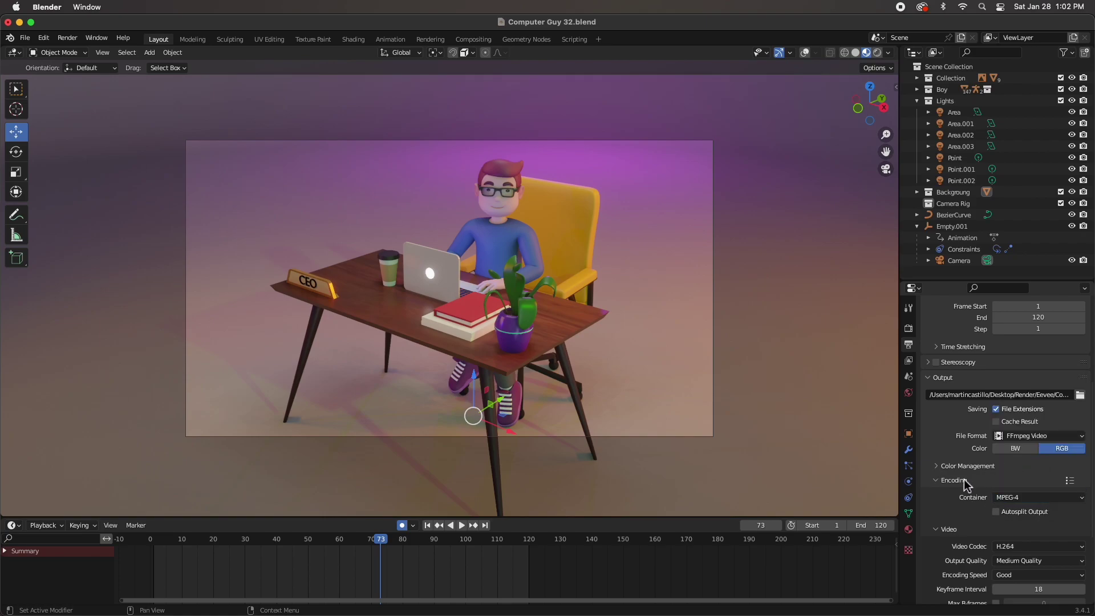
Set the video output quality to High Quality and review the remaining encoding, audio and format settings
{"action": "scroll", "coordinate": [952, 503], "scroll_direction": "down", "scroll_amount": 2}
{"action": "scroll", "coordinate": [951, 502], "scroll_direction": "up", "scroll_amount": 2}
{"action": "scroll", "coordinate": [949, 499], "scroll_direction": "down", "scroll_amount": 2}
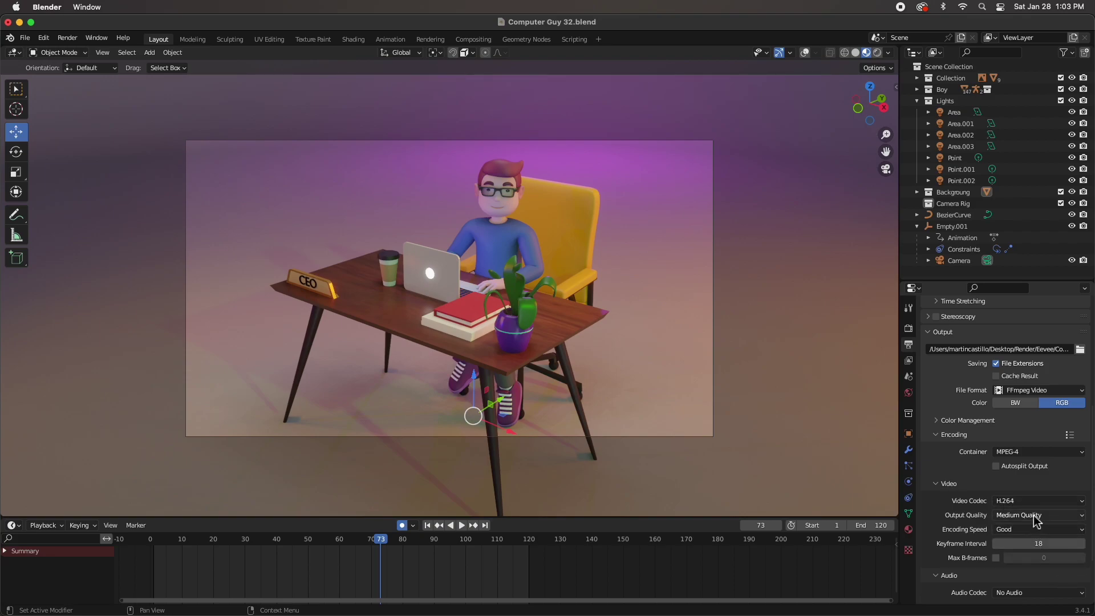
{"action": "left_click", "coordinate": [1036, 519]}
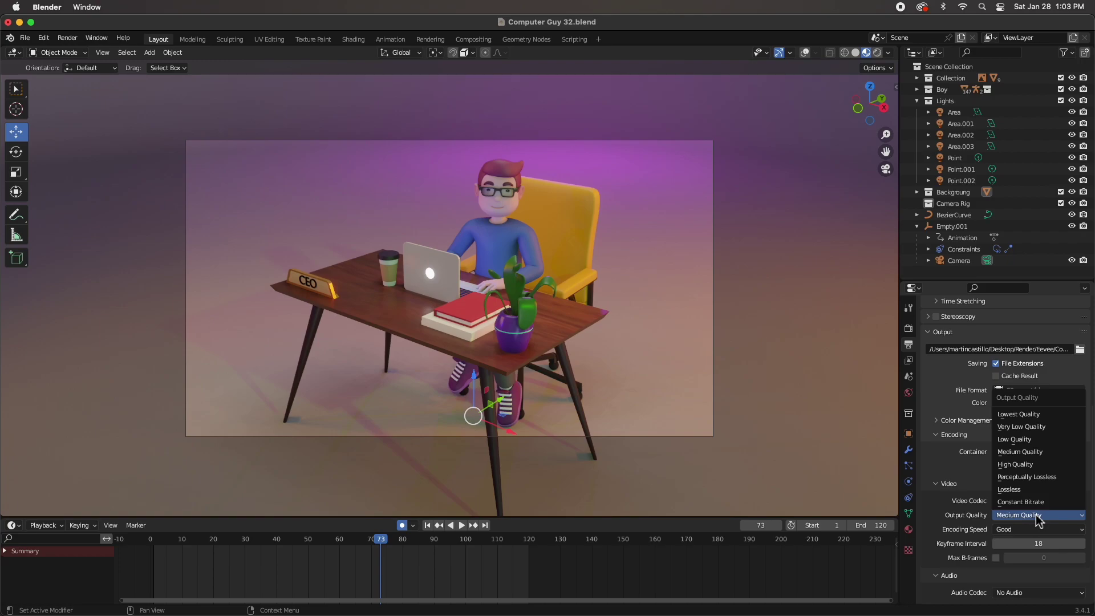
{"action": "left_click", "coordinate": [1033, 465]}
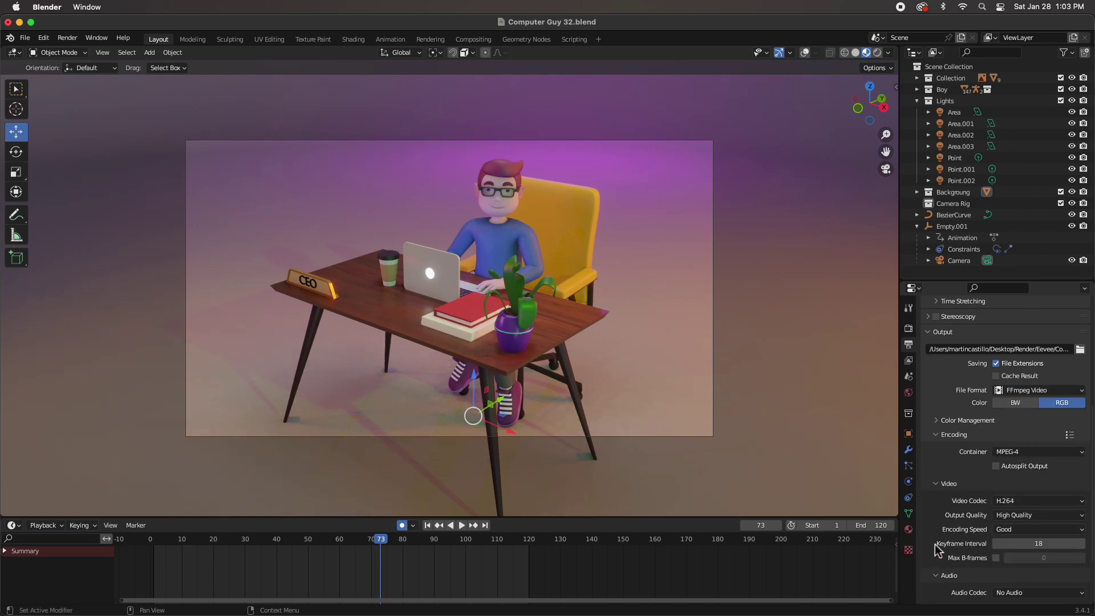
{"action": "scroll", "coordinate": [938, 550], "scroll_direction": "down", "scroll_amount": 3}
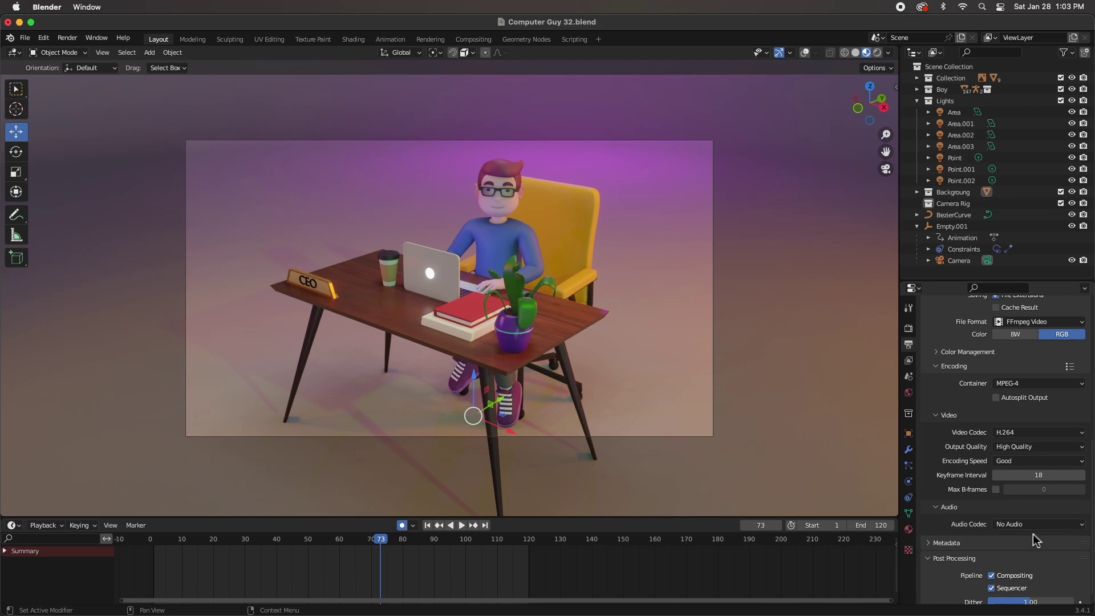
{"action": "scroll", "coordinate": [1014, 528], "scroll_direction": "up", "scroll_amount": 2}
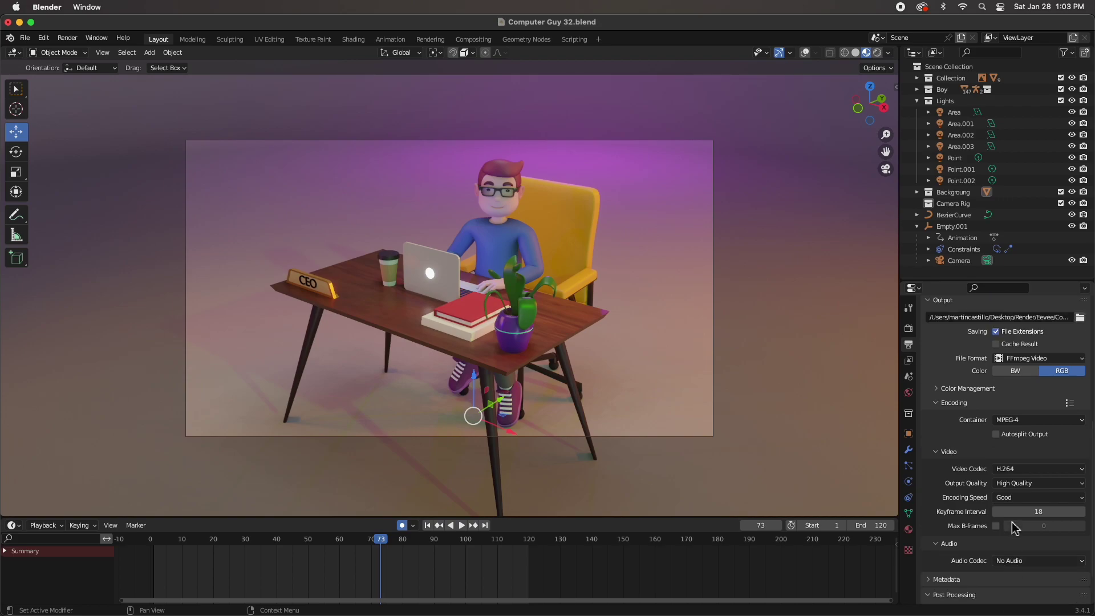
{"action": "scroll", "coordinate": [1013, 521], "scroll_direction": "up", "scroll_amount": 10}
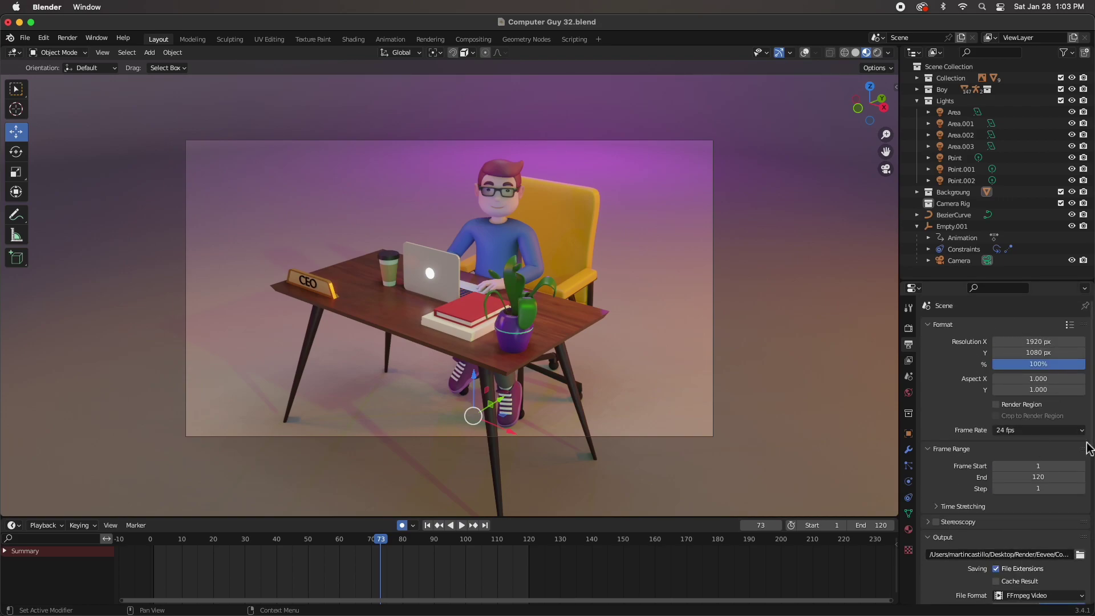
Examine the Eevee render settings, including sampling, the enabled effects, and the Shadows and Film options
{"action": "left_click", "coordinate": [909, 330]}
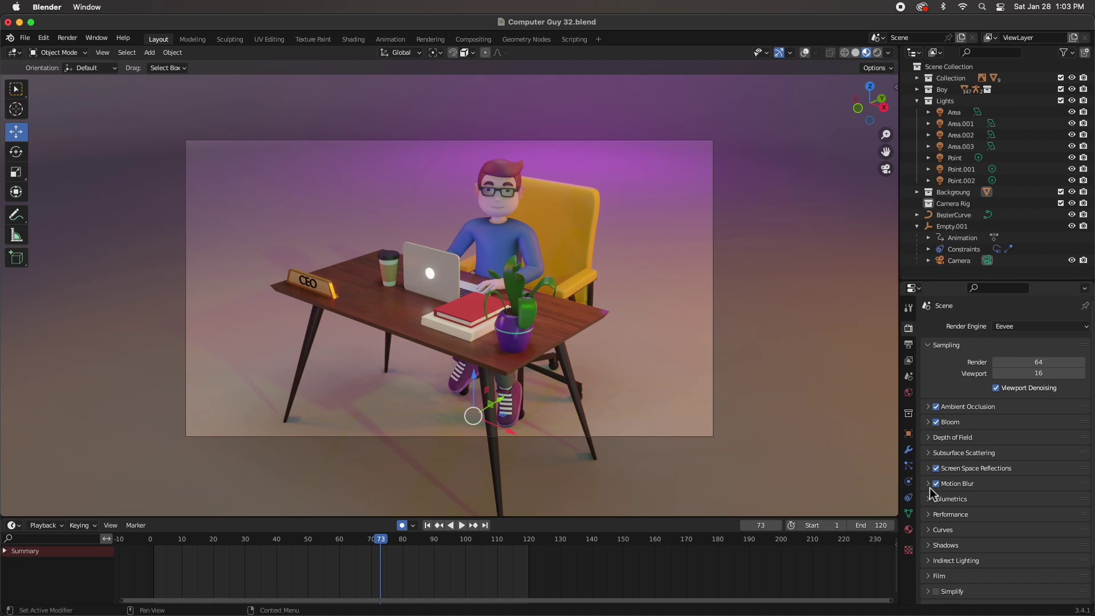
{"action": "scroll", "coordinate": [996, 506], "scroll_direction": "down", "scroll_amount": 2}
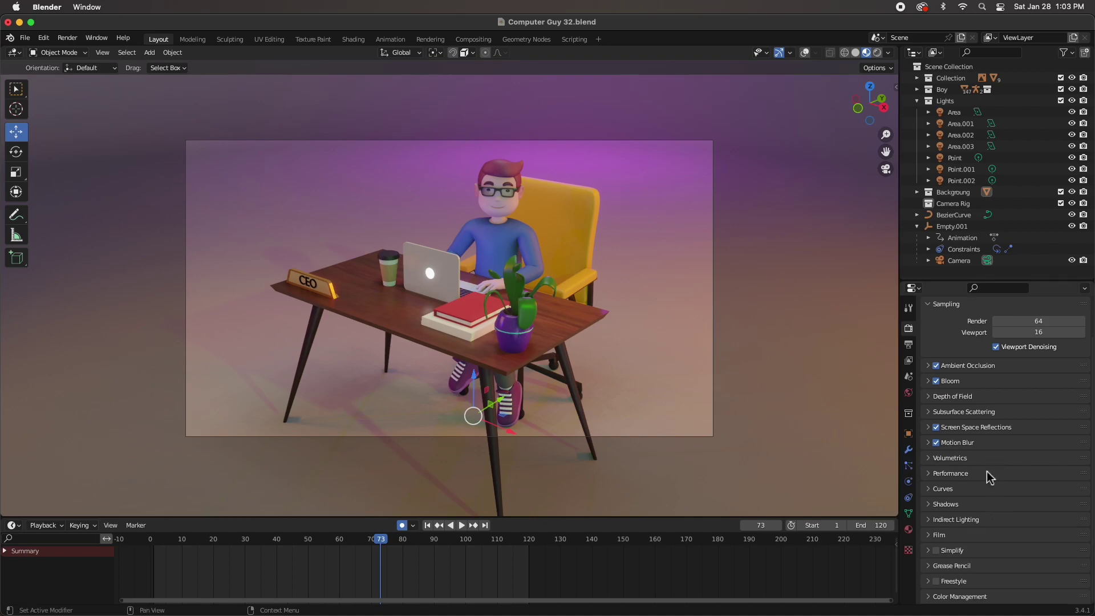
{"action": "scroll", "coordinate": [965, 479], "scroll_direction": "up", "scroll_amount": 2}
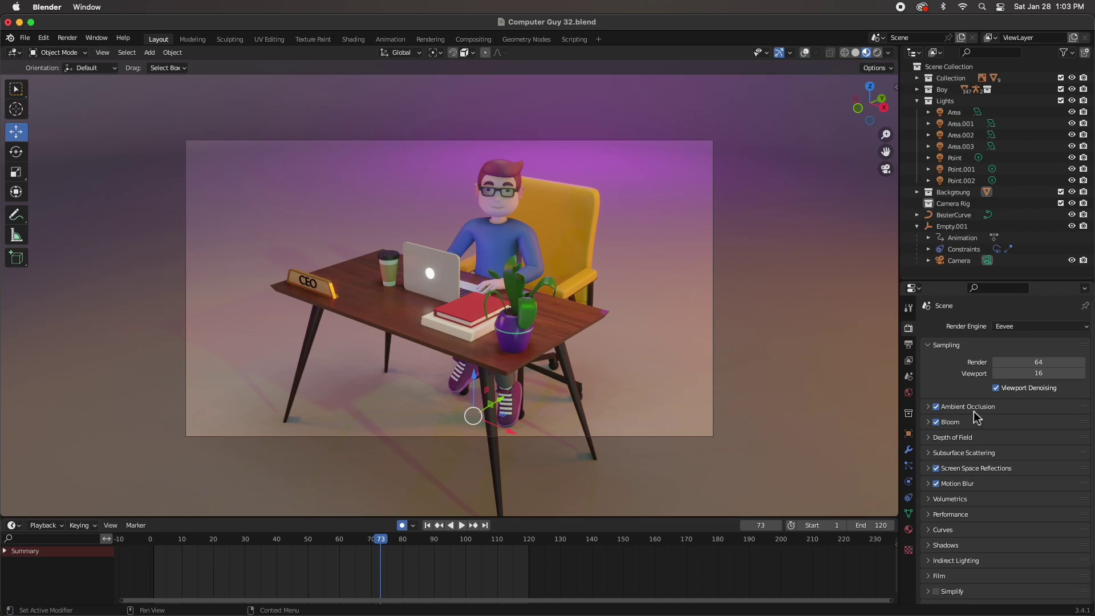
{"action": "scroll", "coordinate": [958, 509], "scroll_direction": "down", "scroll_amount": 1}
{"action": "scroll", "coordinate": [955, 515], "scroll_direction": "up", "scroll_amount": 1}
{"action": "scroll", "coordinate": [956, 516], "scroll_direction": "down", "scroll_amount": 2}
{"action": "left_click", "coordinate": [940, 505]}
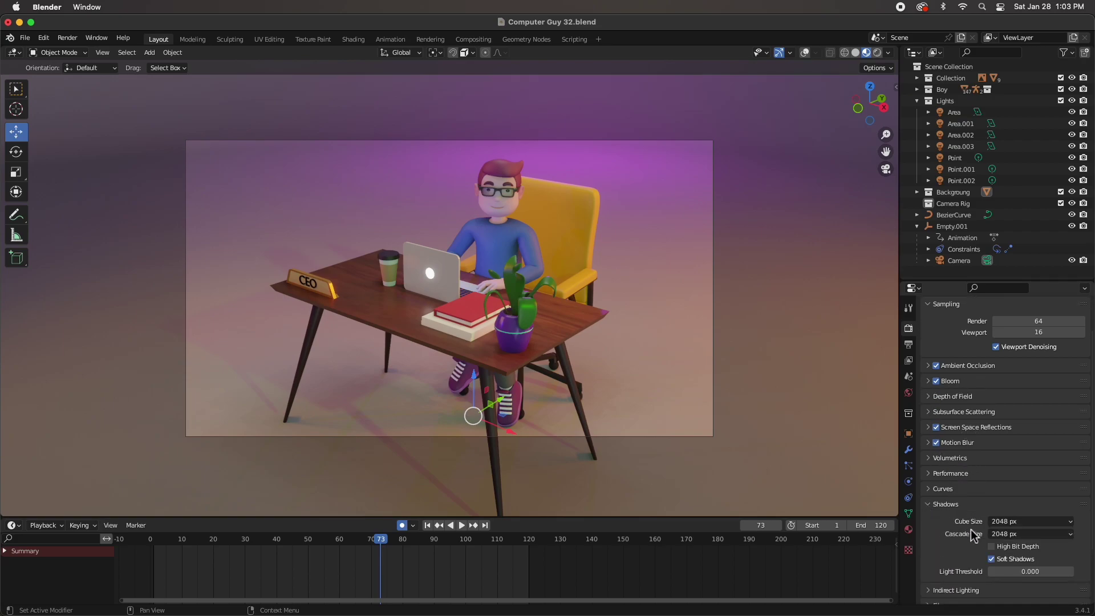
{"action": "scroll", "coordinate": [975, 539], "scroll_direction": "down", "scroll_amount": 3}
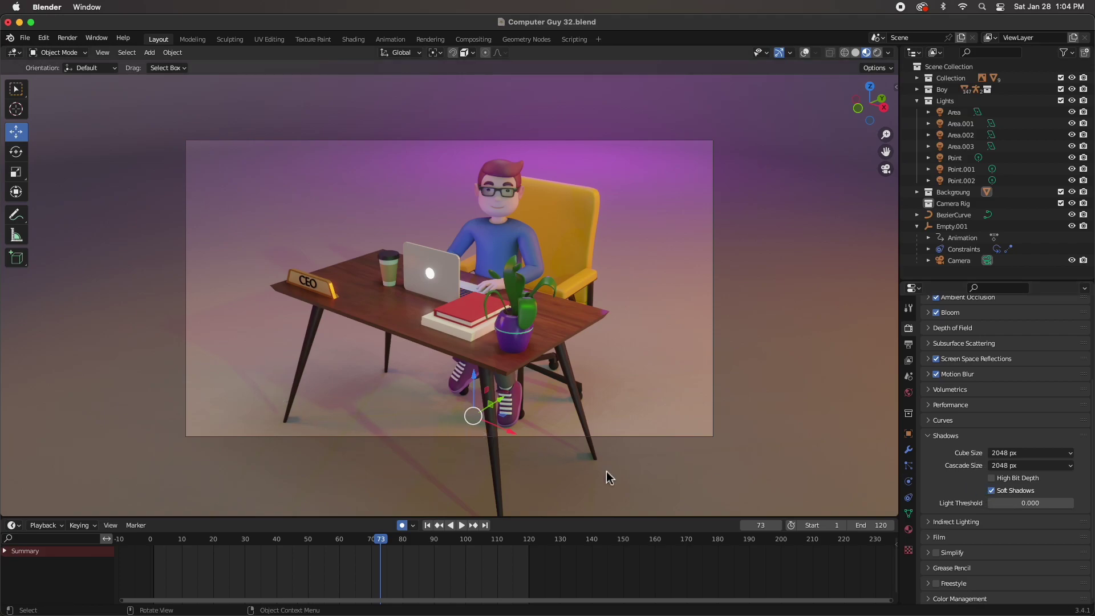
{"action": "left_click", "coordinate": [961, 539]}
{"action": "scroll", "coordinate": [964, 544], "scroll_direction": "down", "scroll_amount": 2}
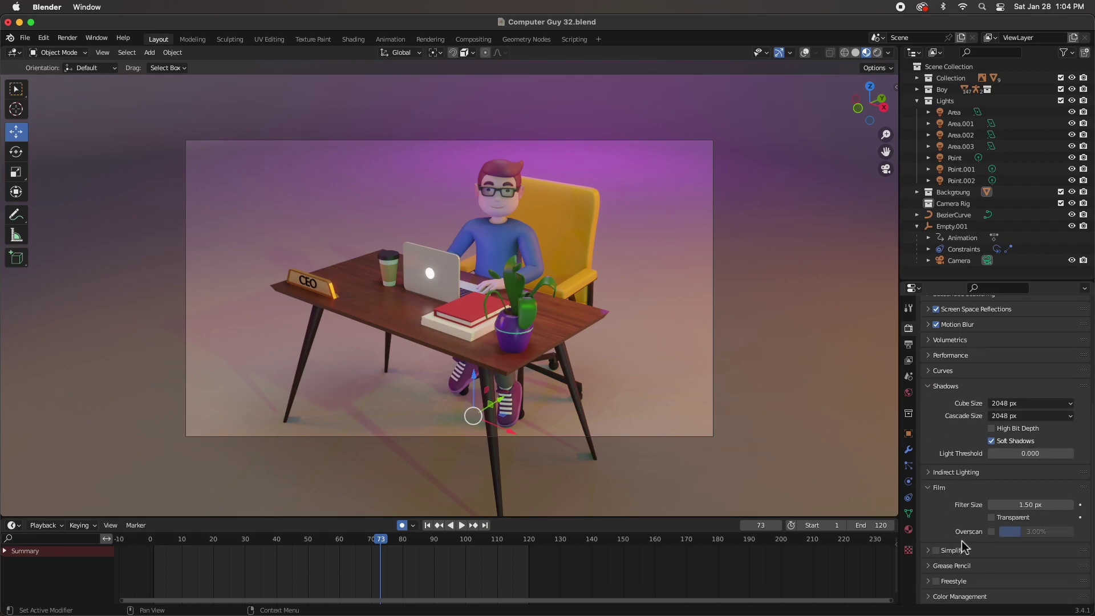
{"action": "left_click", "coordinate": [931, 489]}
{"action": "left_click", "coordinate": [930, 435]}
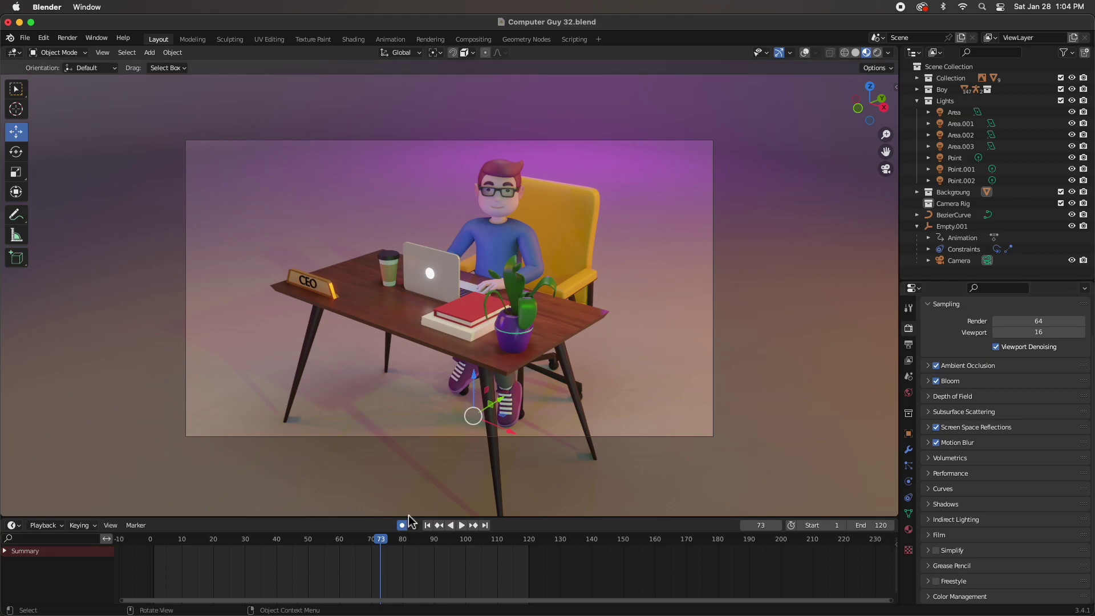
Advance the timeline to frame 120, render that frame as a test image, and close the render window
{"action": "left_click", "coordinate": [509, 549]}
{"action": "key", "text": "space"}
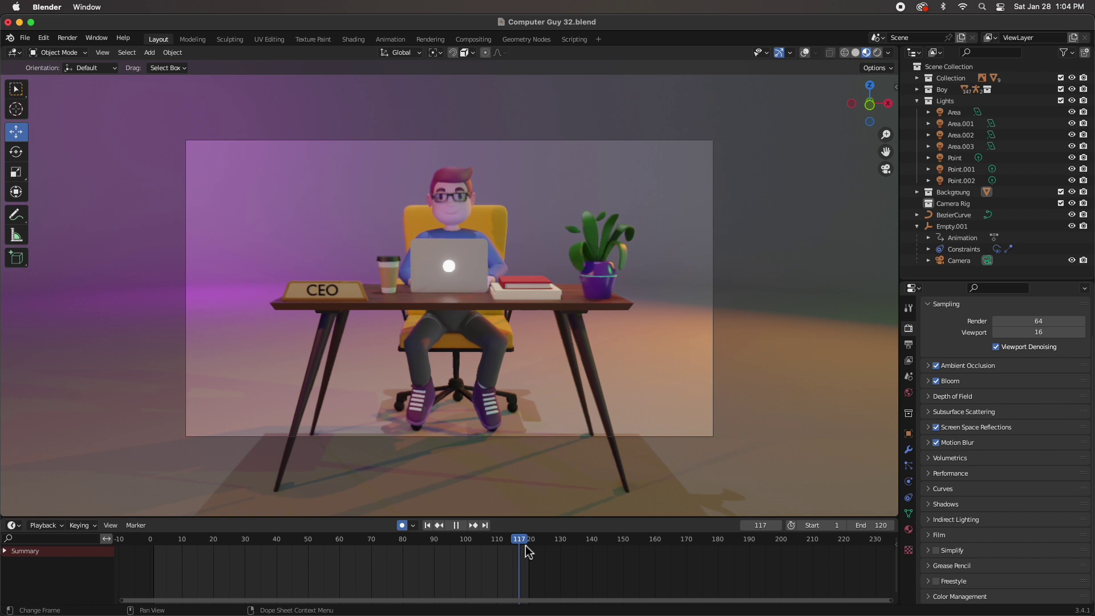
{"action": "key", "text": "space"}
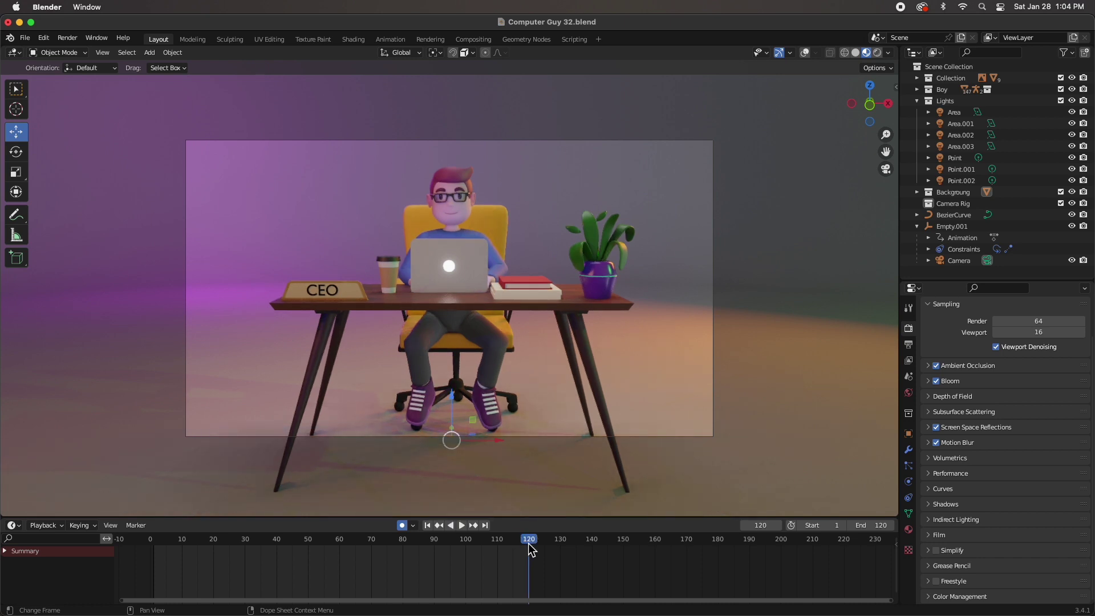
{"action": "key", "text": "F12"}
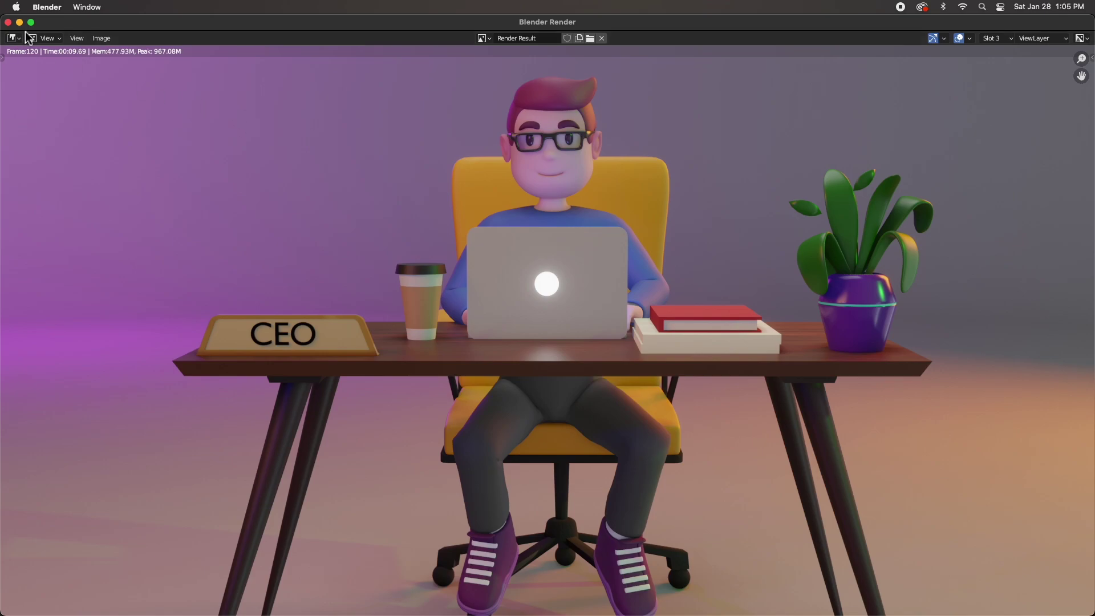
{"action": "left_click", "coordinate": [8, 23]}
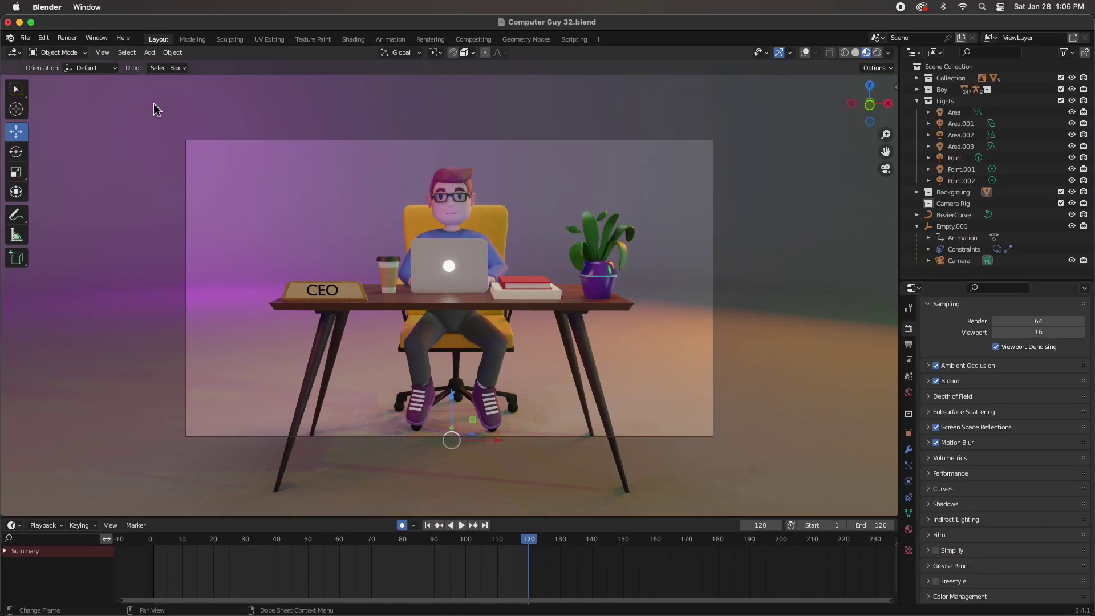
Render the full animation with the current Eevee and MPEG-4 output settings
{"action": "left_click", "coordinate": [67, 37]}
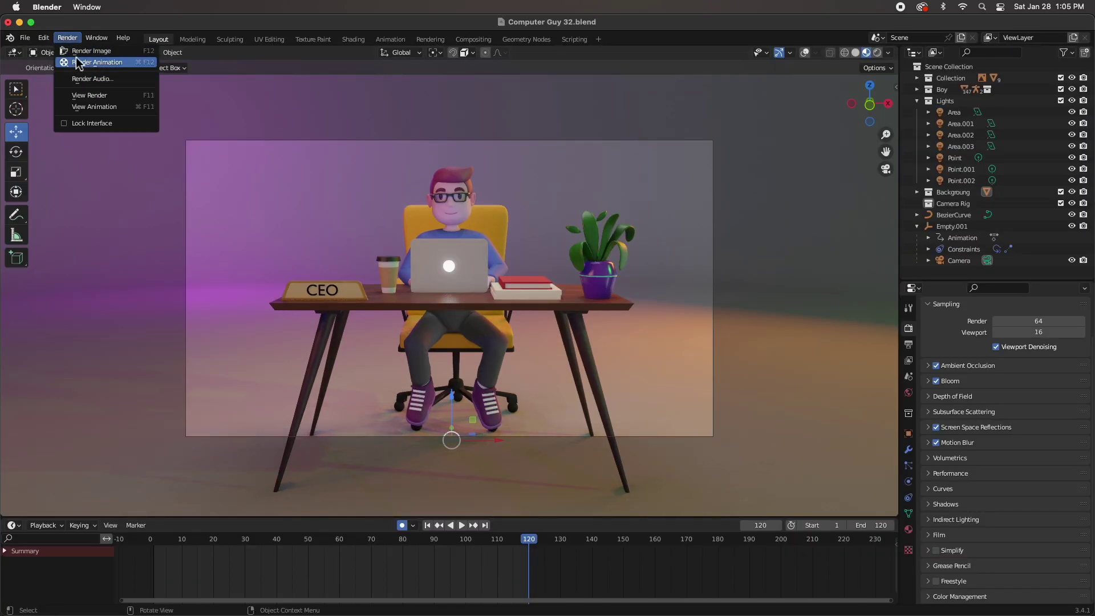
{"action": "left_click", "coordinate": [77, 61]}
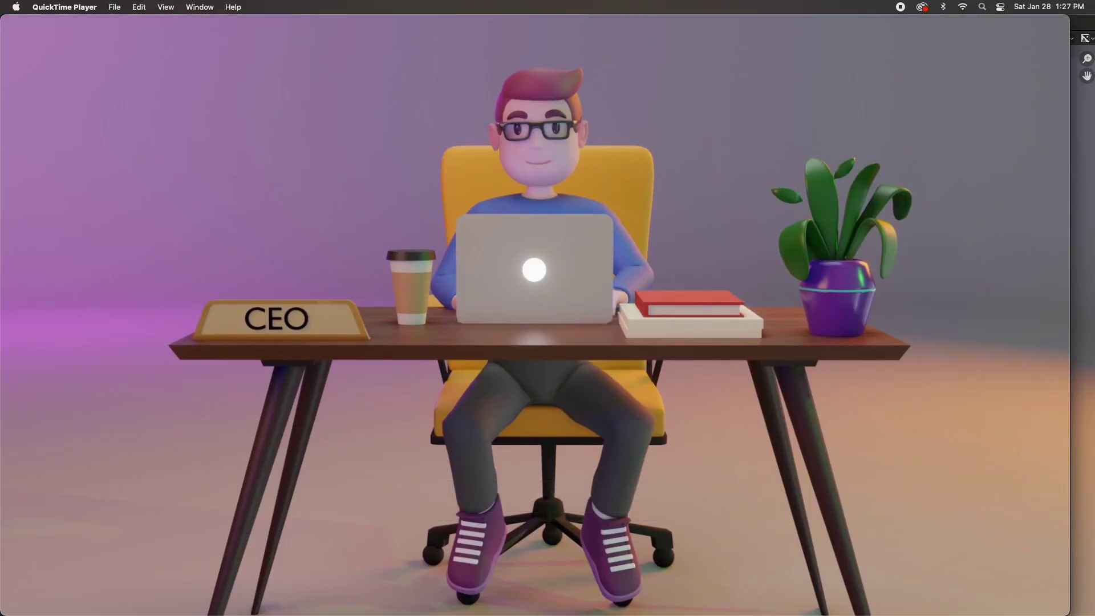
Play the rendered video CompGuy0001-0120.mp4 in QuickTime Player, and close both the video and the render window
{"action": "mouse_move", "coordinate": [621, 441]}
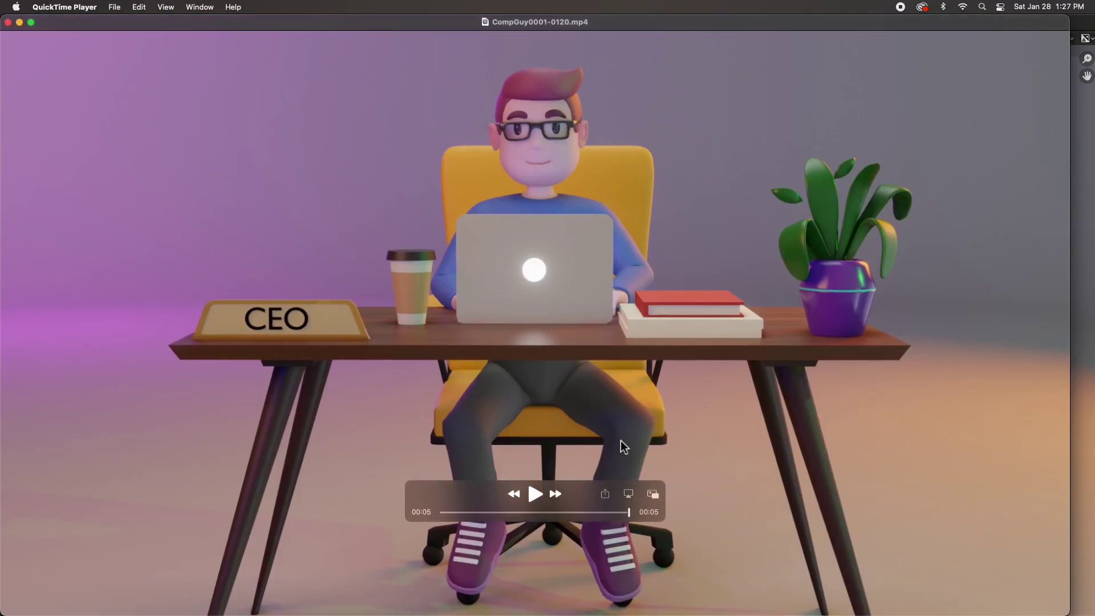
{"action": "left_click", "coordinate": [535, 495]}
{"action": "left_click", "coordinate": [8, 23]}
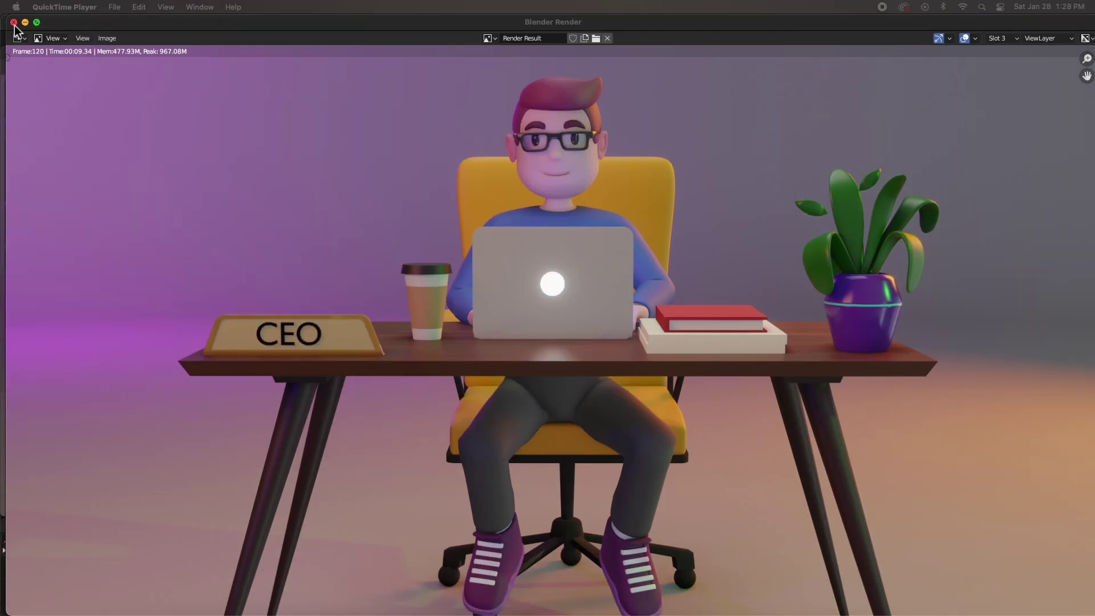
{"action": "left_click", "coordinate": [14, 22]}
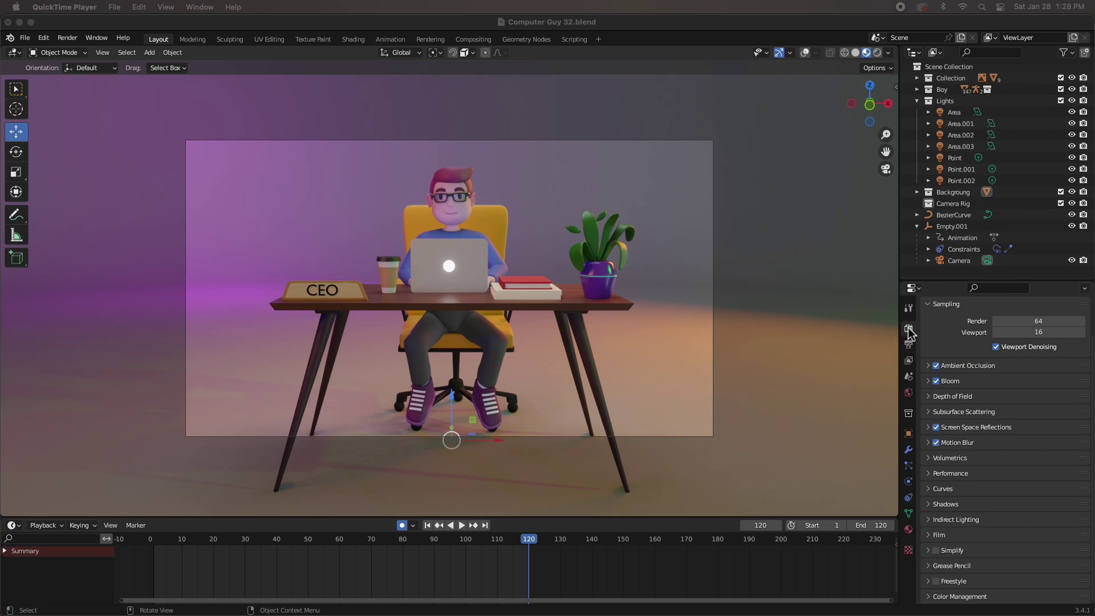
Switch the scene's render engine from Eevee to Cycles
{"action": "left_click", "coordinate": [909, 345]}
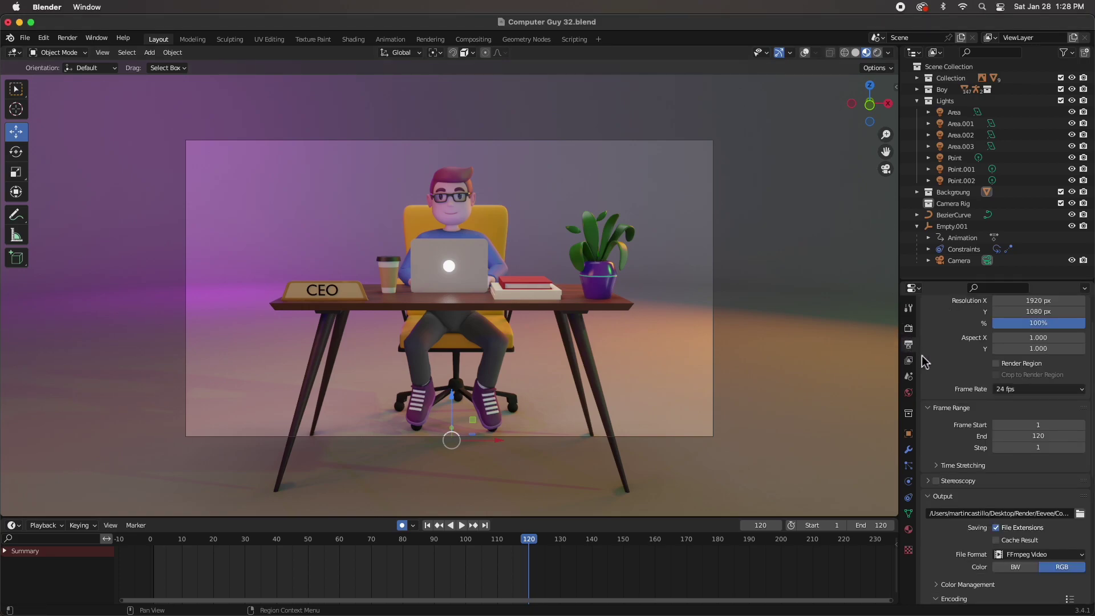
{"action": "left_click", "coordinate": [912, 328]}
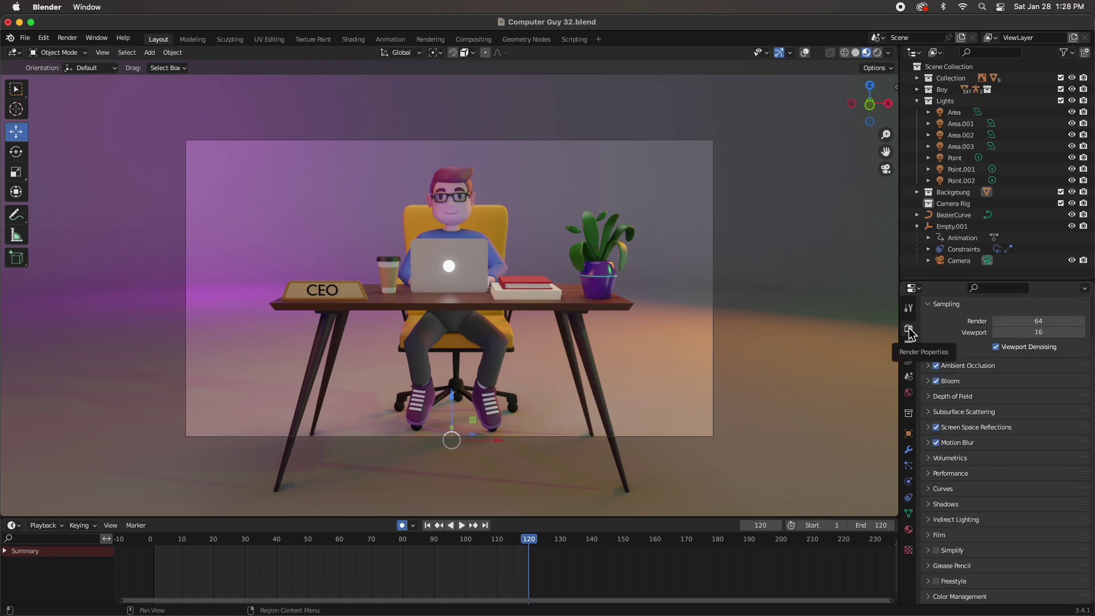
{"action": "scroll", "coordinate": [993, 376], "scroll_direction": "up", "scroll_amount": 2}
{"action": "left_click", "coordinate": [1007, 328]}
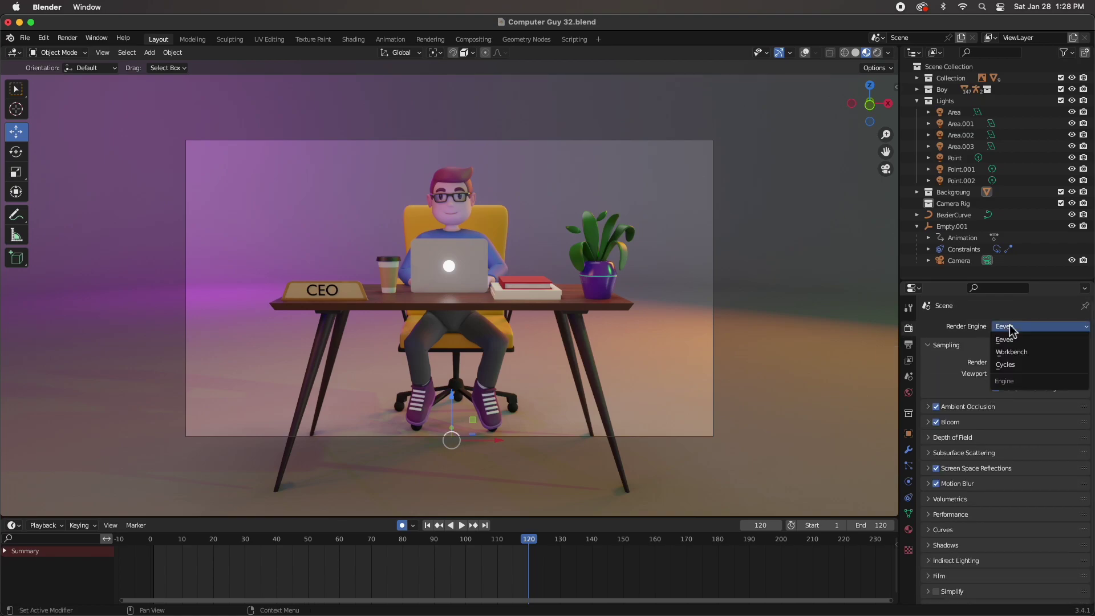
{"action": "left_click", "coordinate": [1008, 365]}
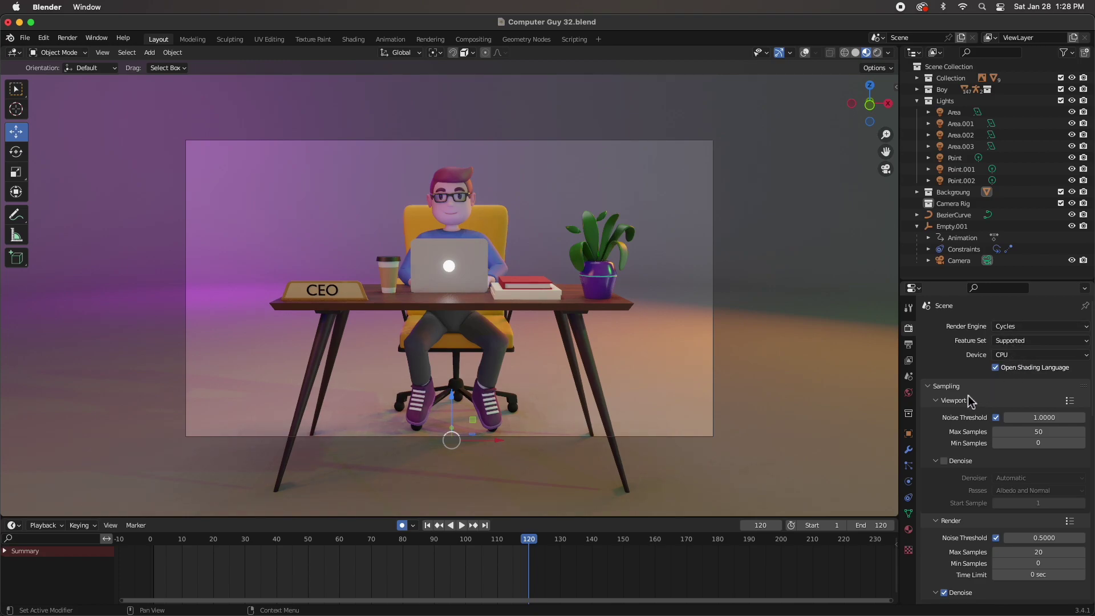
Examine the Cycles render settings, including viewport and render sampling, denoising, Film, and the Color Management options
{"action": "scroll", "coordinate": [965, 400], "scroll_direction": "down", "scroll_amount": 2}
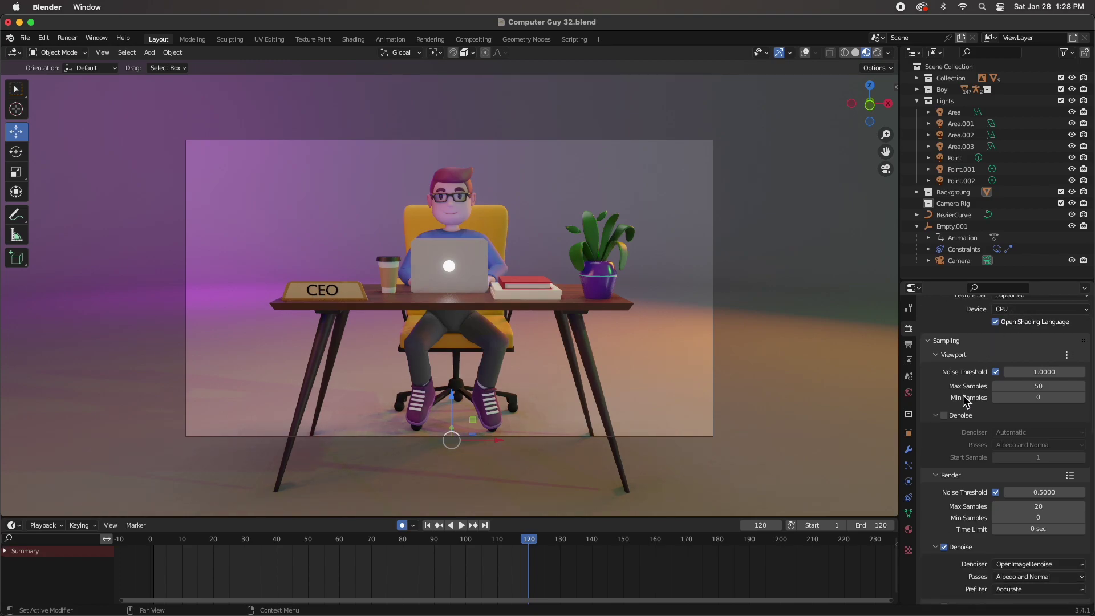
{"action": "scroll", "coordinate": [964, 401], "scroll_direction": "down", "scroll_amount": 2}
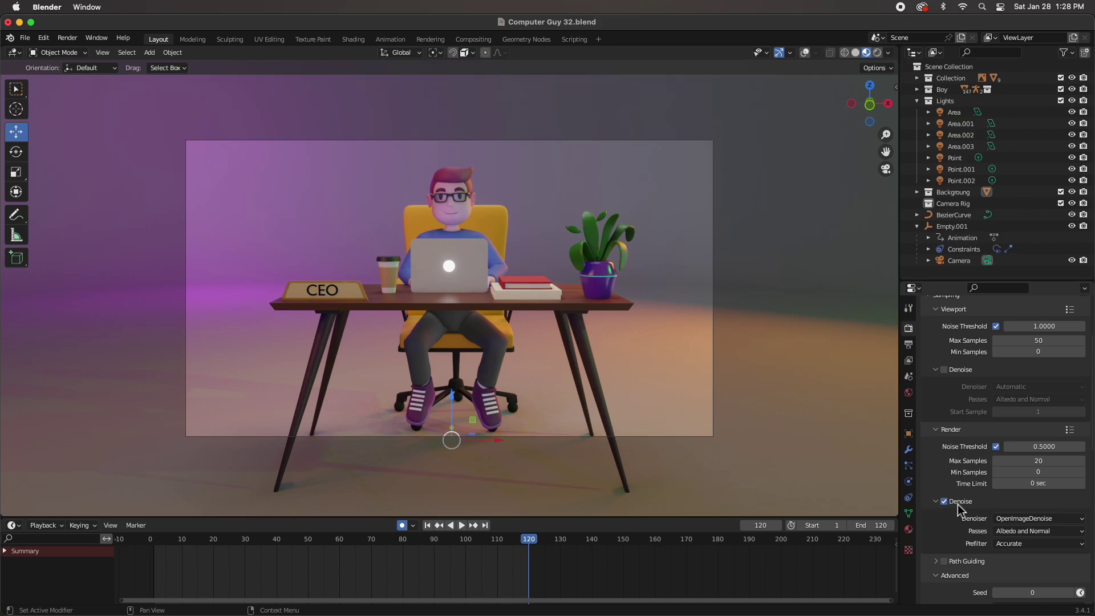
{"action": "scroll", "coordinate": [962, 513], "scroll_direction": "up", "scroll_amount": 2}
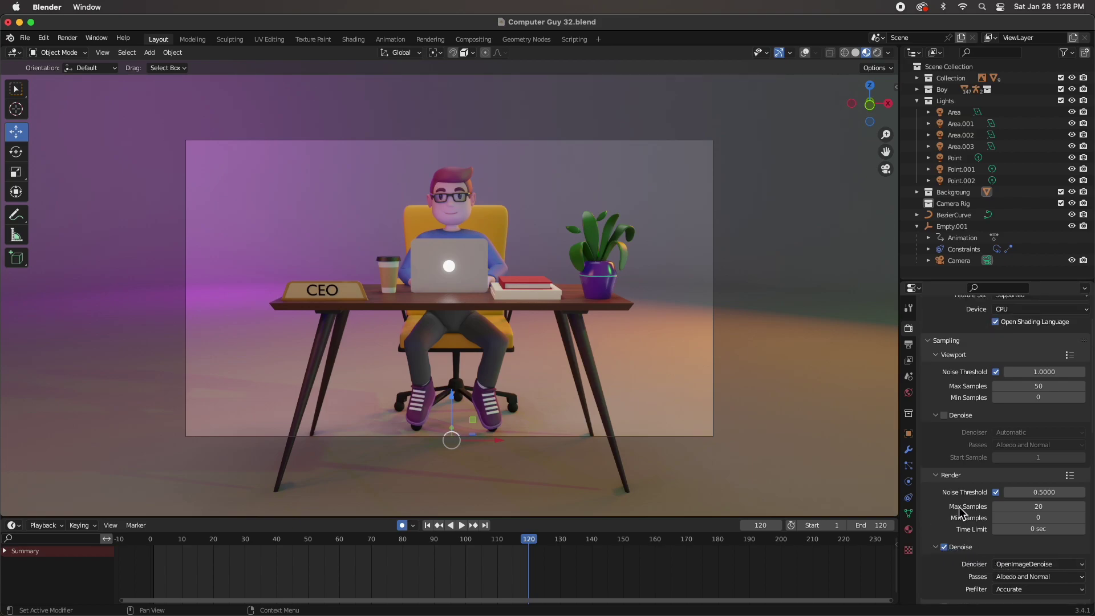
{"action": "scroll", "coordinate": [962, 513], "scroll_direction": "down", "scroll_amount": 10}
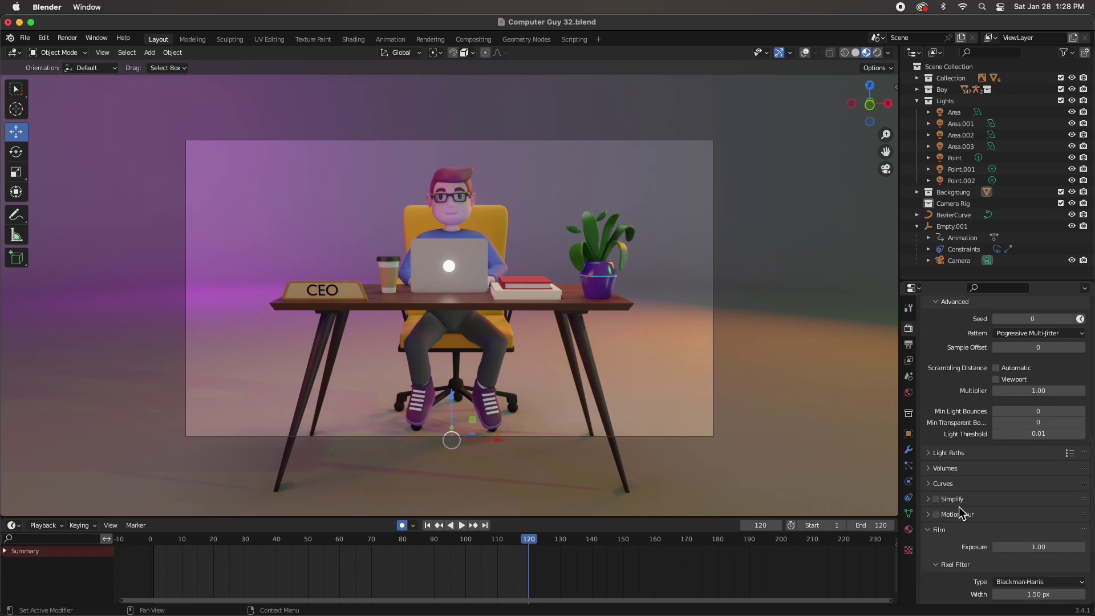
{"action": "scroll", "coordinate": [962, 512], "scroll_direction": "down", "scroll_amount": 3}
{"action": "scroll", "coordinate": [942, 499], "scroll_direction": "down", "scroll_amount": 2}
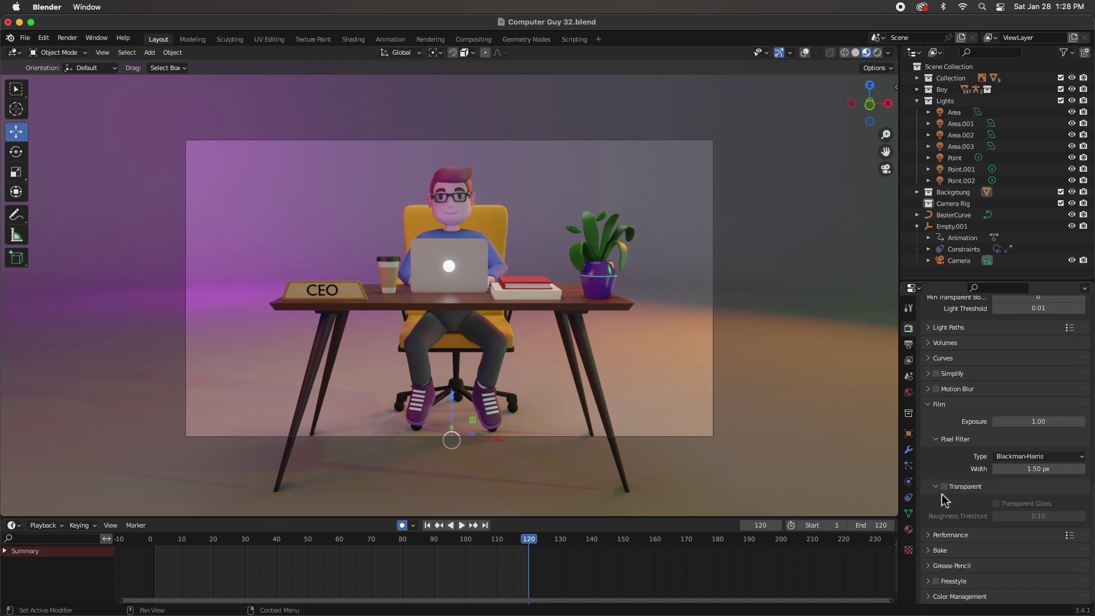
{"action": "left_click", "coordinate": [959, 596], "text": "ctrl"}
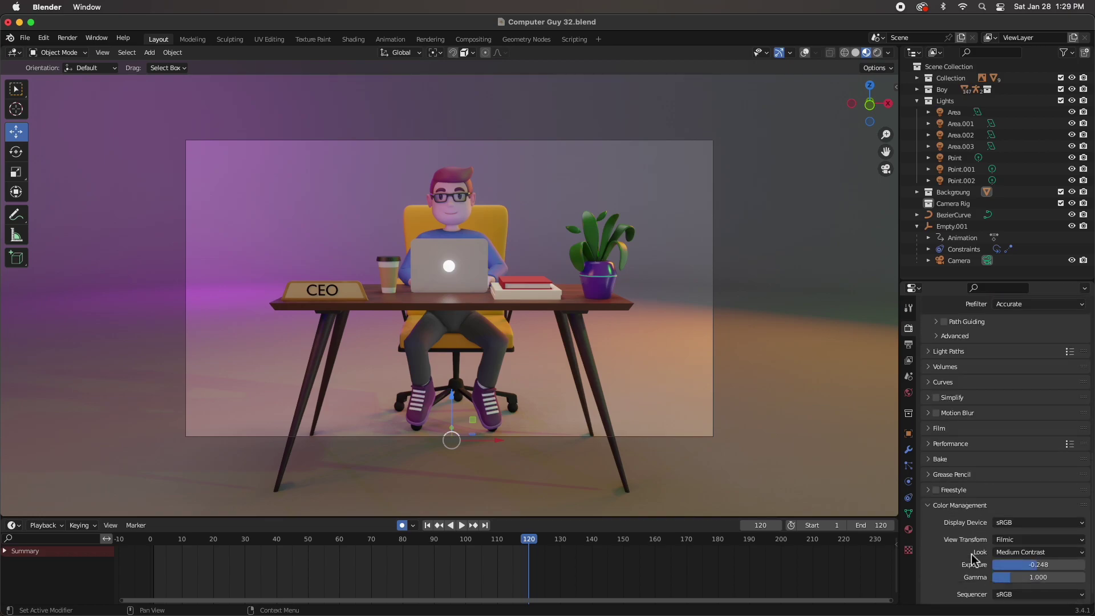
{"action": "scroll", "coordinate": [974, 561], "scroll_direction": "down", "scroll_amount": 1}
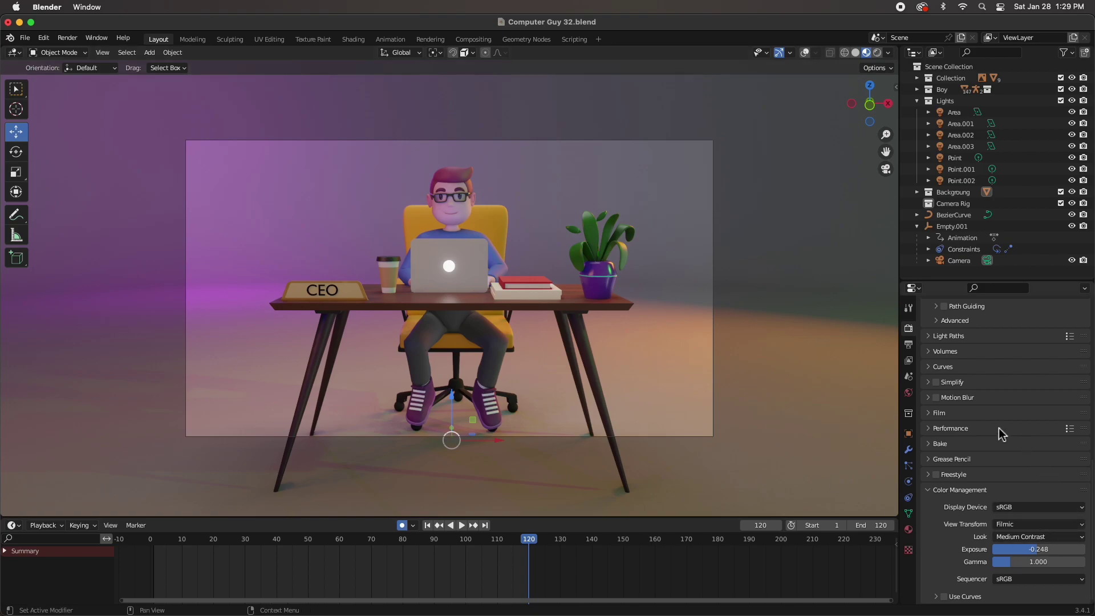
{"action": "scroll", "coordinate": [997, 430], "scroll_direction": "up", "scroll_amount": 4}
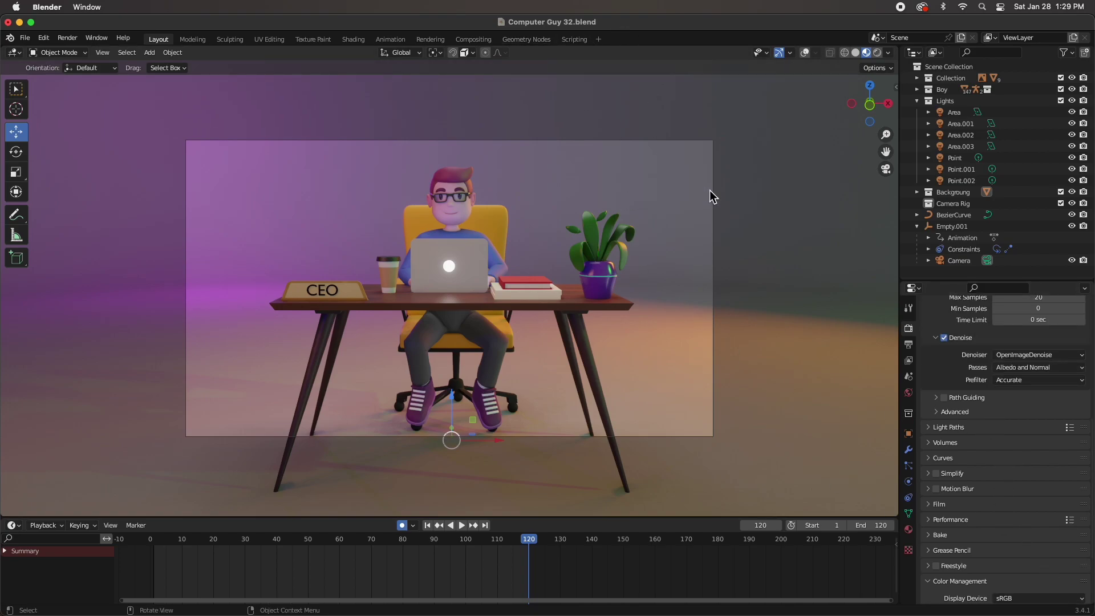
Render frame 120 as a Cycles test image, close the render window, and render the full animation
{"action": "key", "text": "F12"}
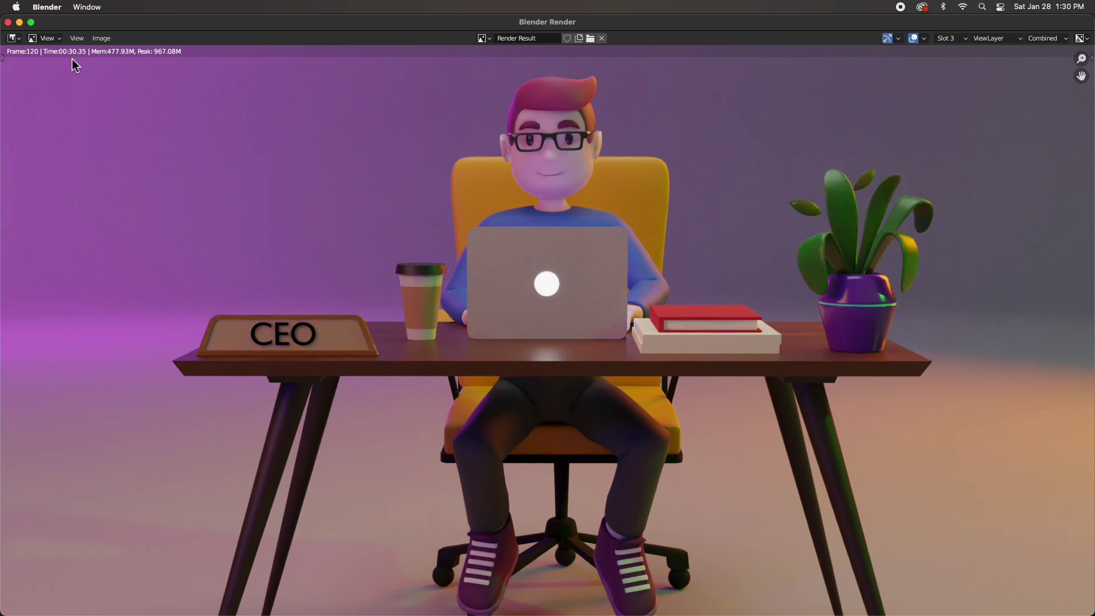
{"action": "left_click", "coordinate": [8, 22]}
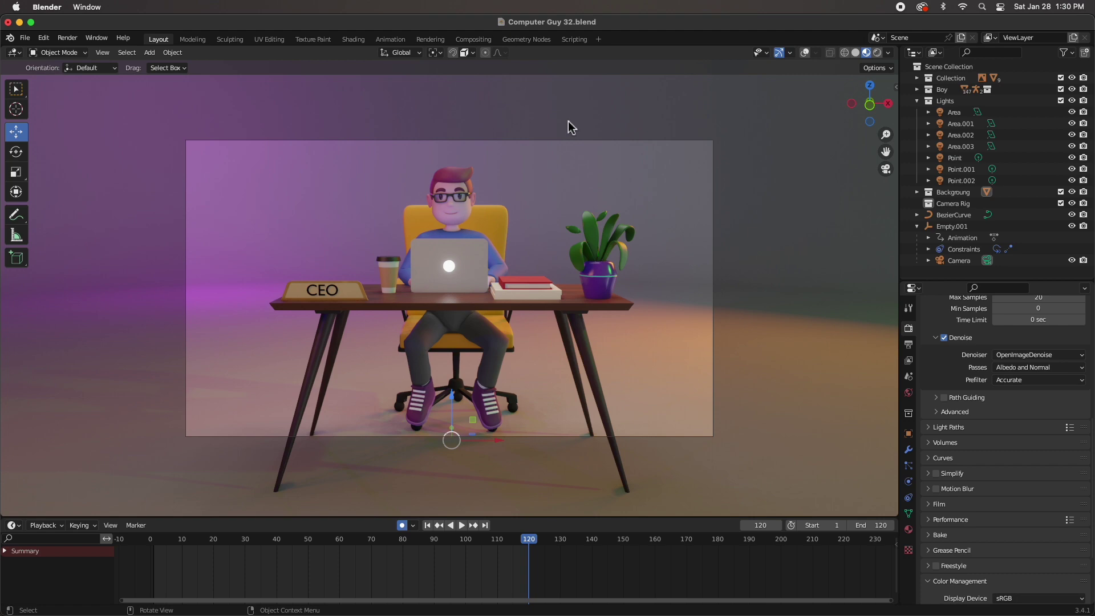
{"action": "left_click", "coordinate": [67, 38]}
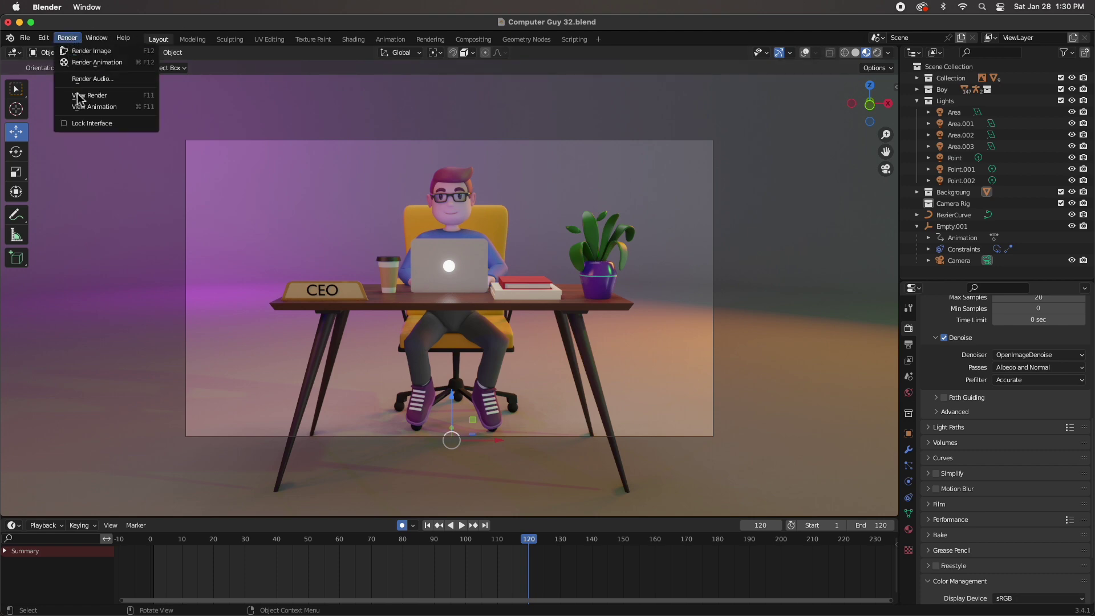
{"action": "left_click", "coordinate": [82, 64]}
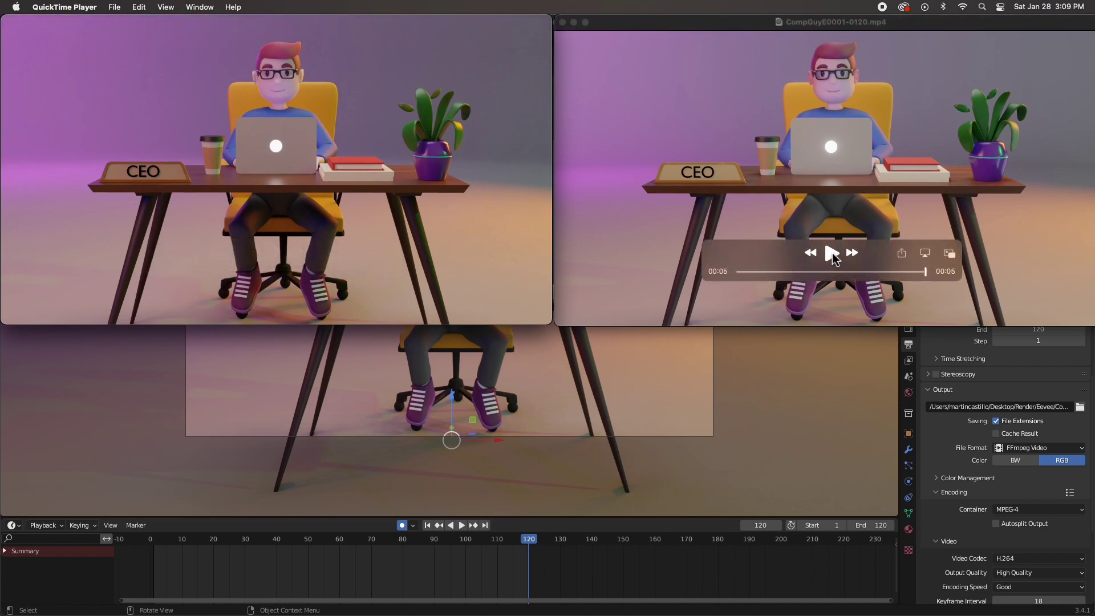
Play CompGuyE0001-0120.mp4 and CompGuy0001-0120.mp4 side by side in QuickTime Player and compare their lighting and shadows
{"action": "left_click", "coordinate": [831, 254]}
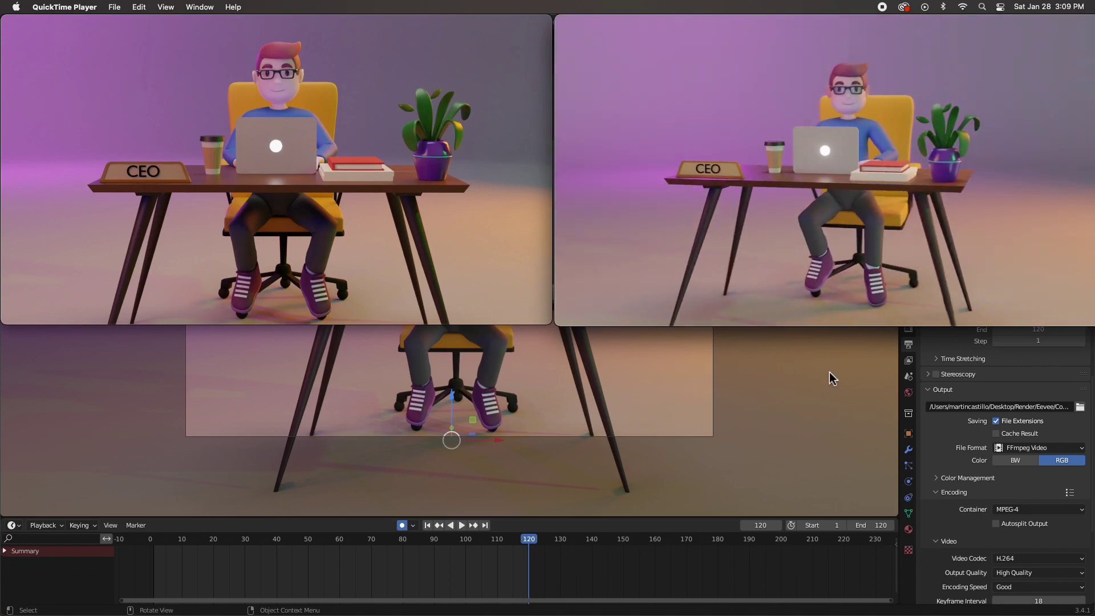
{"action": "mouse_move", "coordinate": [314, 318]}
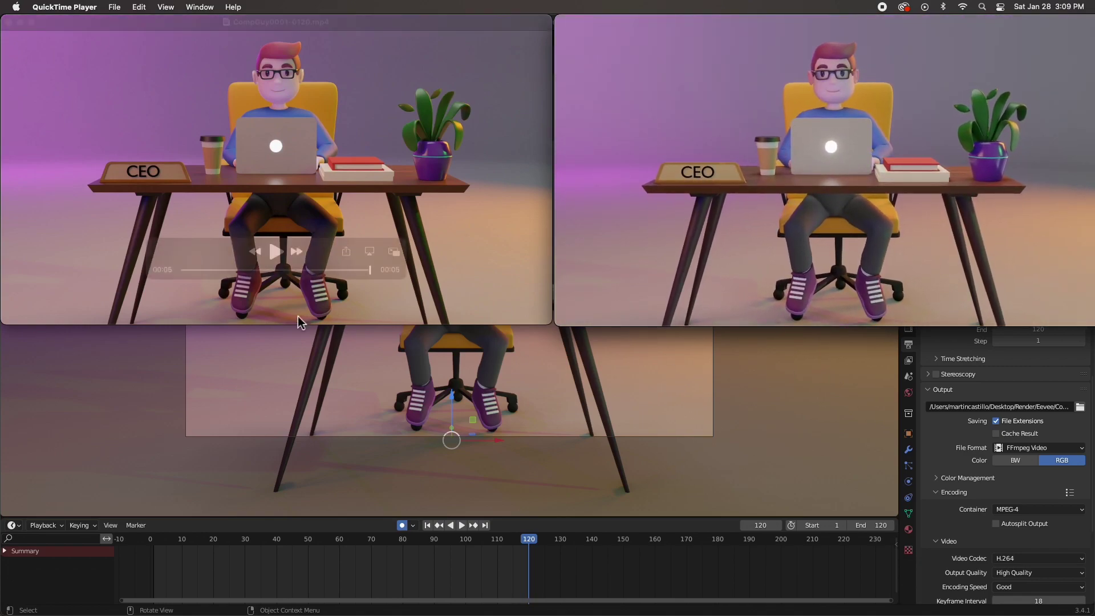
{"action": "left_click", "coordinate": [276, 252]}
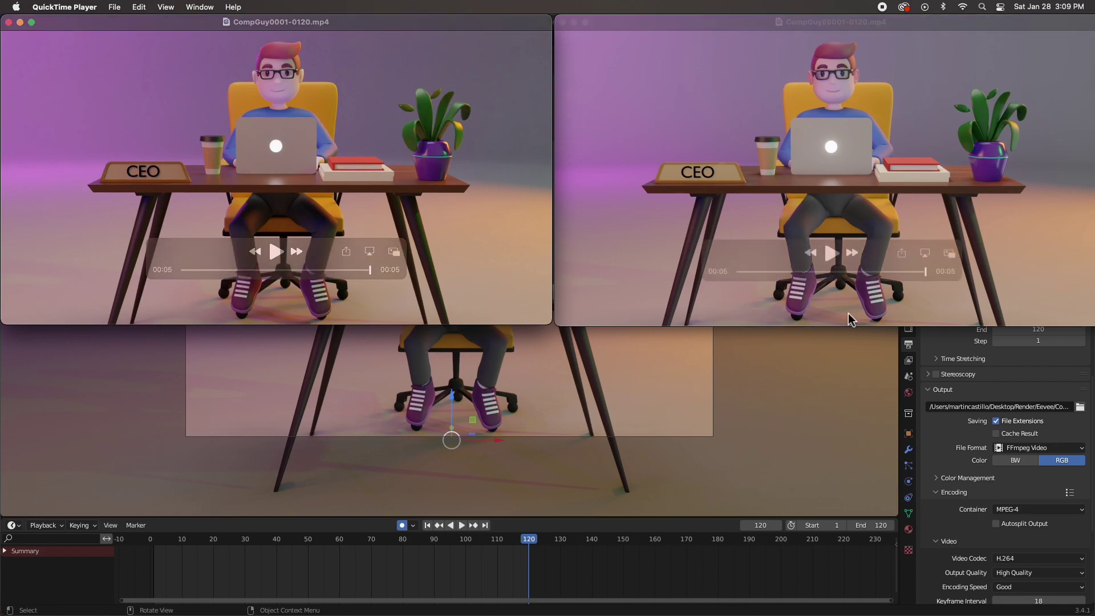
{"action": "left_click", "coordinate": [830, 253]}
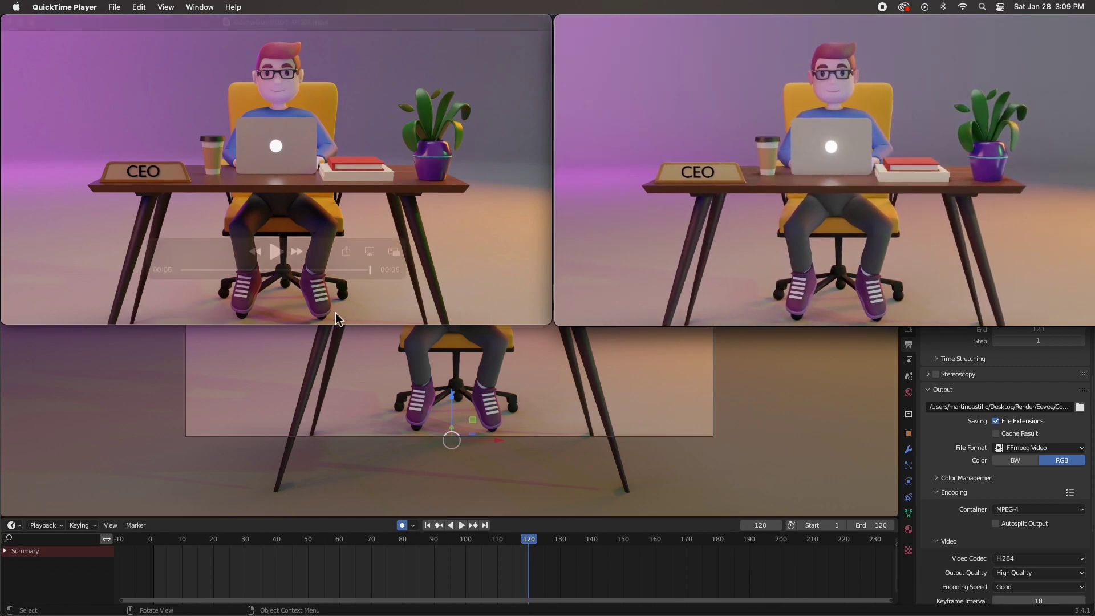
{"action": "left_click", "coordinate": [276, 252]}
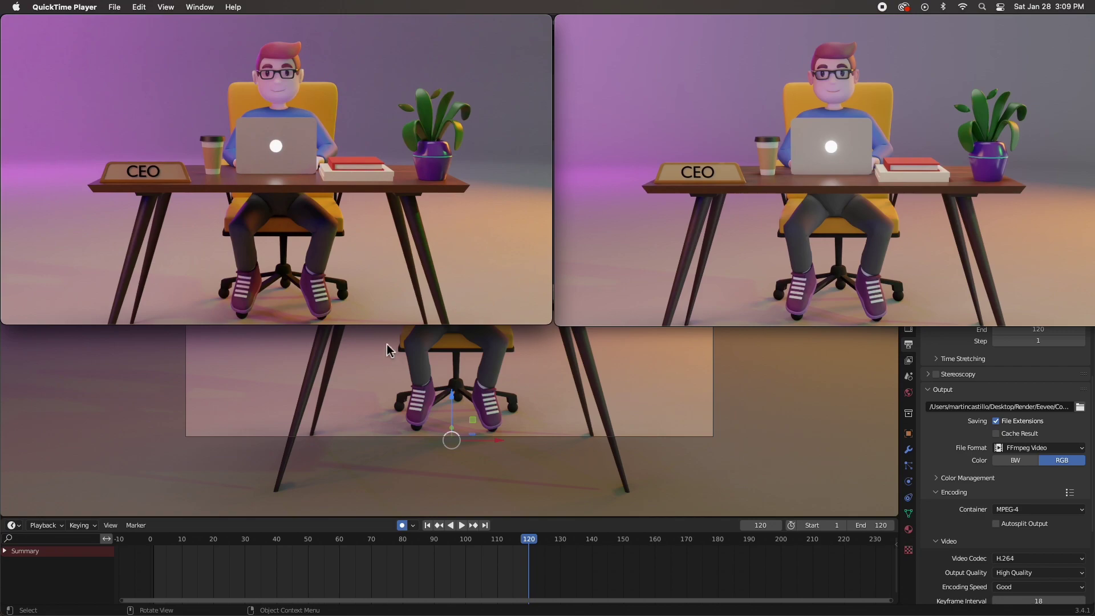
{"action": "mouse_move", "coordinate": [378, 305]}
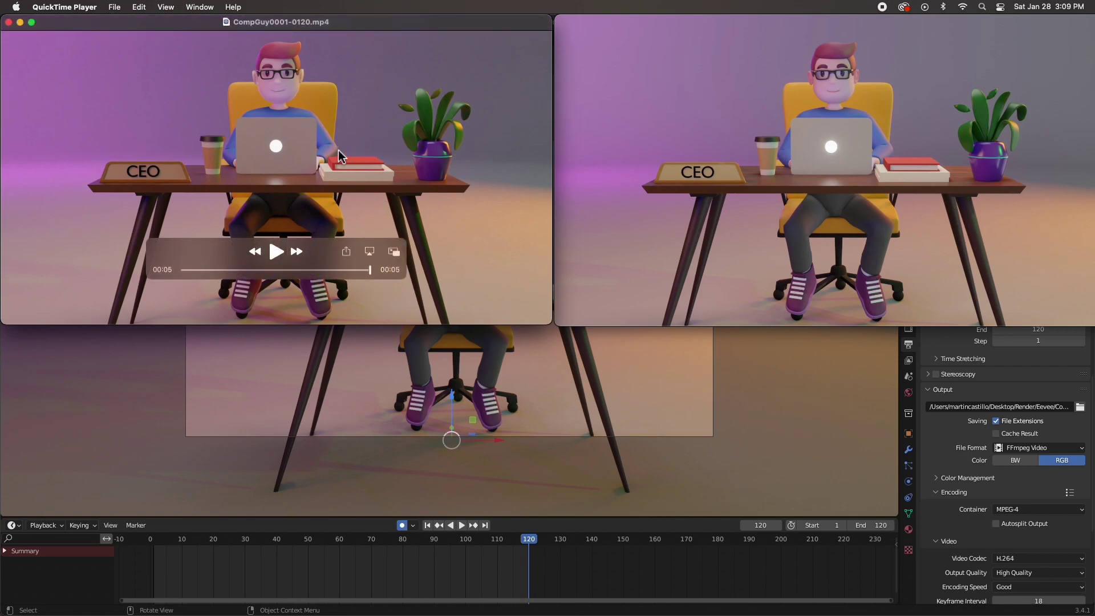
{"action": "mouse_move", "coordinate": [732, 183]}
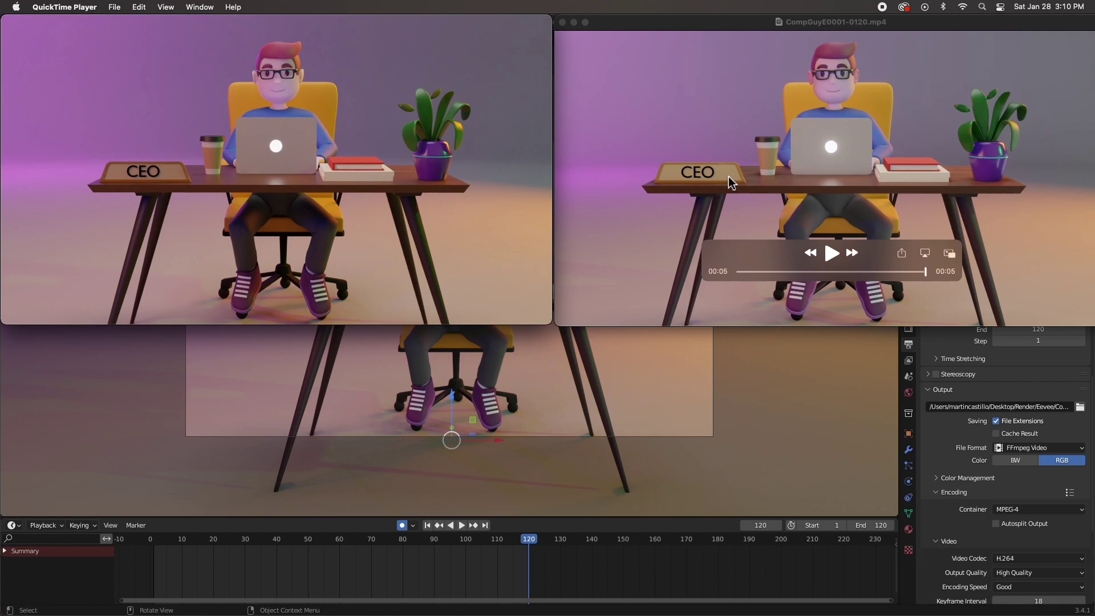
{"action": "mouse_move", "coordinate": [311, 154]}
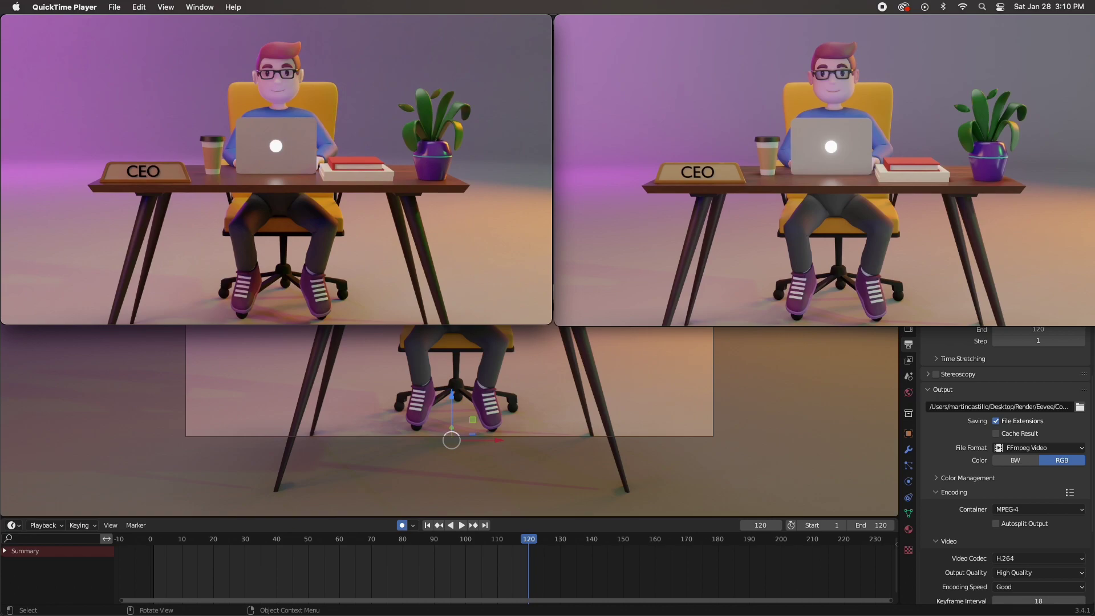
{"action": "mouse_move", "coordinate": [691, 237]}
{"action": "mouse_move", "coordinate": [459, 245]}
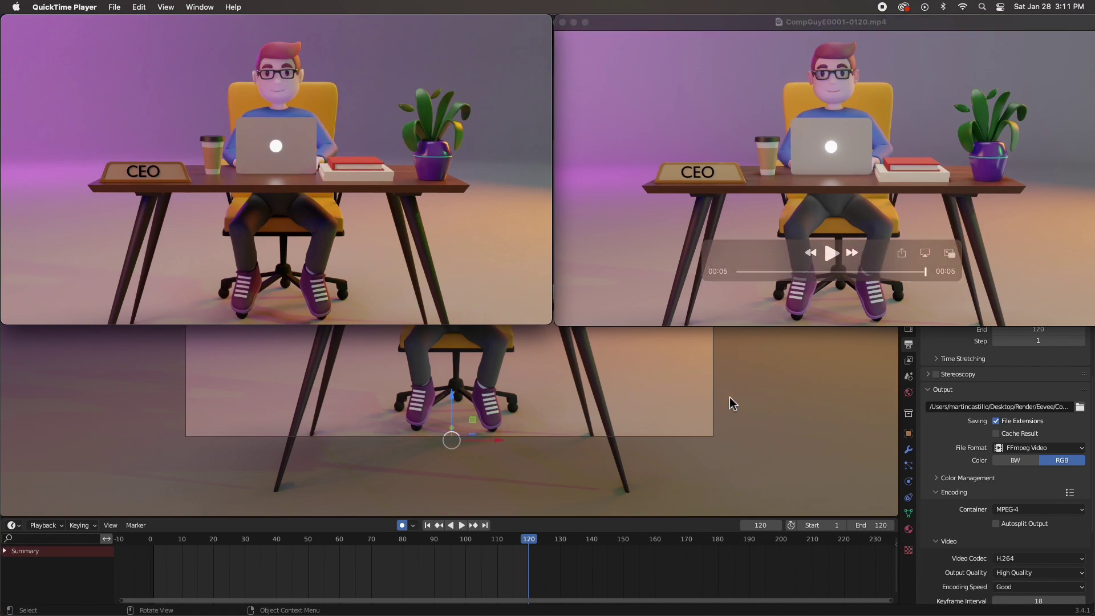
Return to Blender and open the Compositing workspace
{"action": "left_click", "coordinate": [734, 432]}
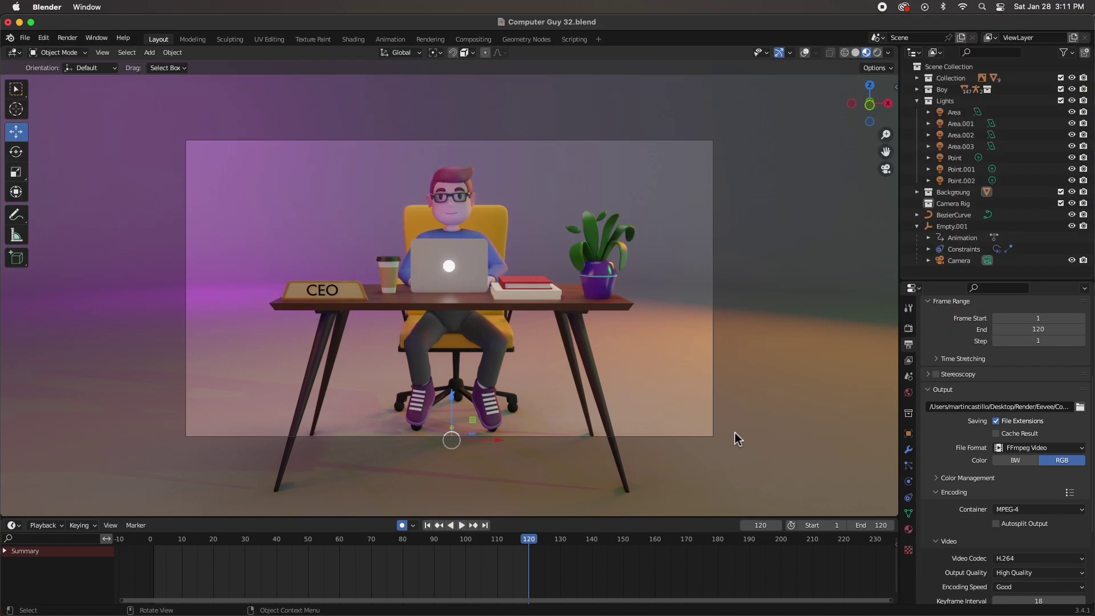
{"action": "left_click", "coordinate": [467, 41]}
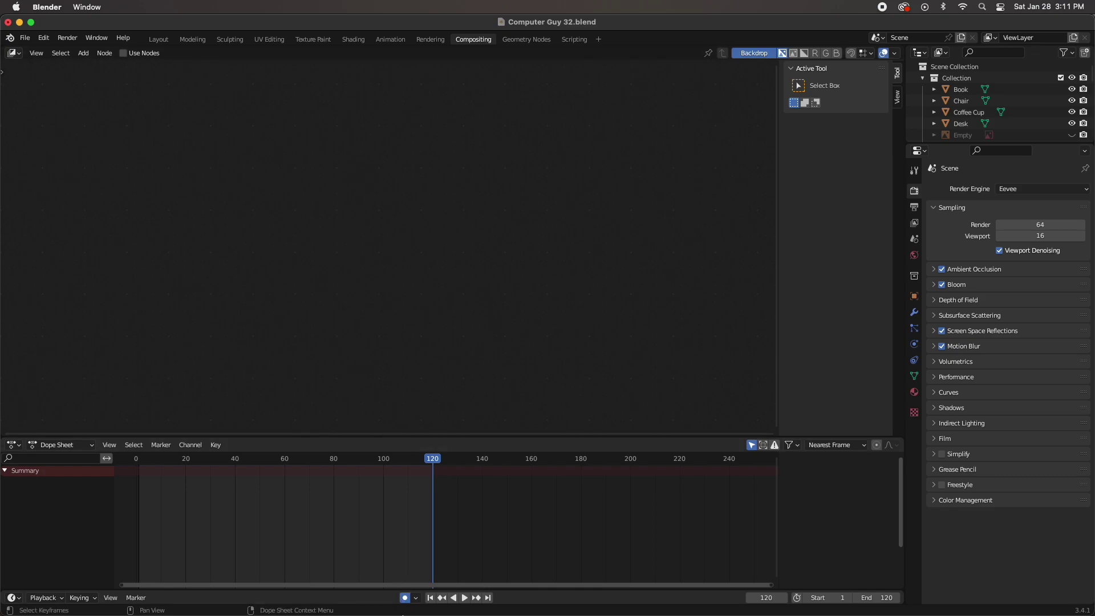
Switch back to QuickTime Player and compare the final frames of the two rendered videos again
{"action": "mouse_move", "coordinate": [401, 613]}
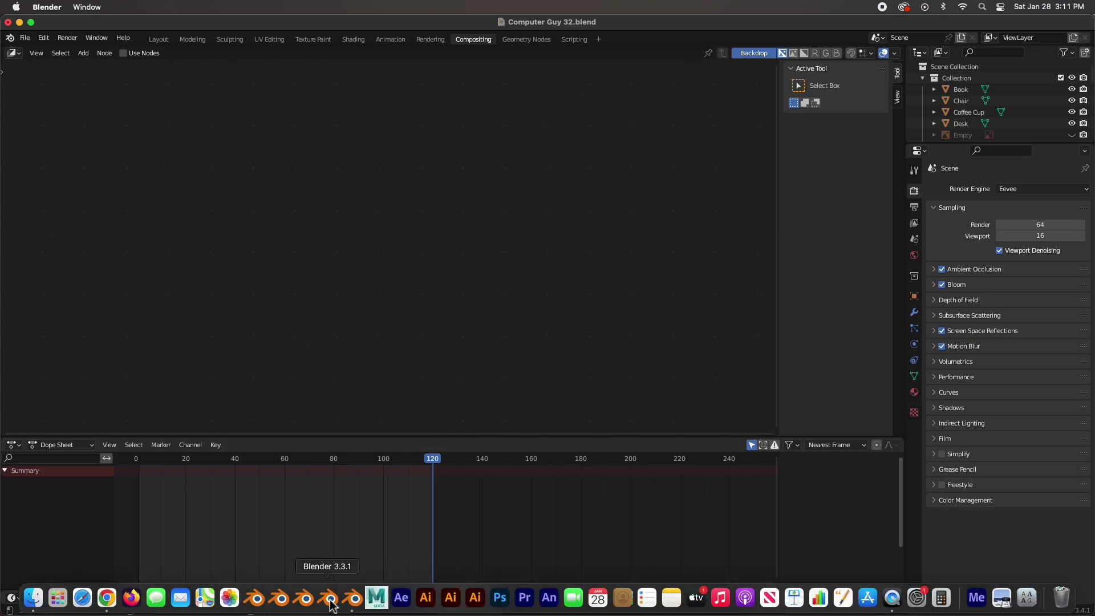
{"action": "key", "text": "super+Tab"}
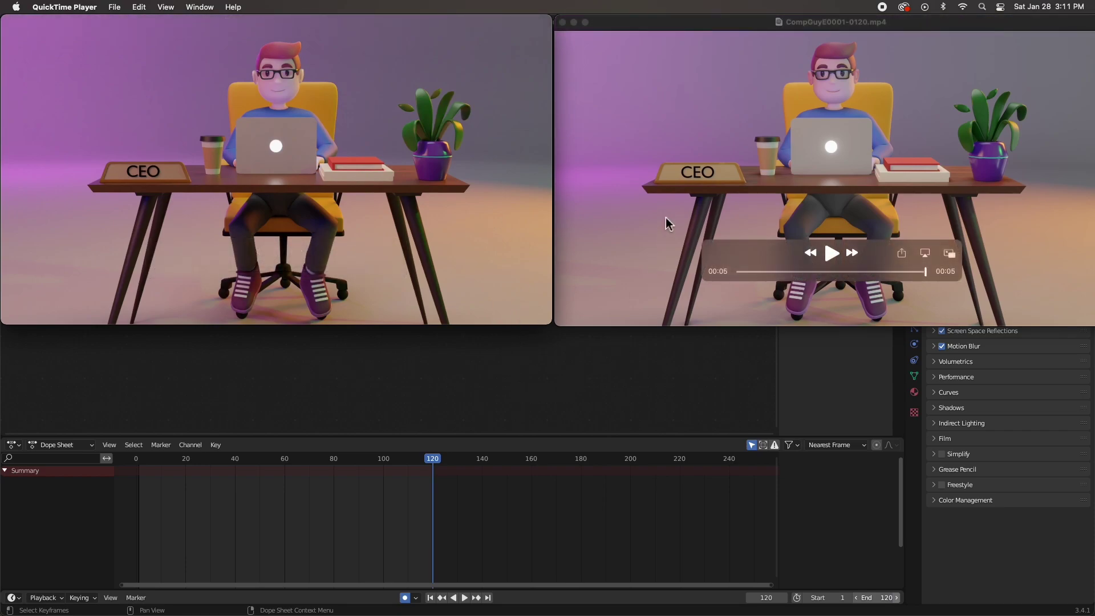
{"action": "mouse_move", "coordinate": [587, 245]}
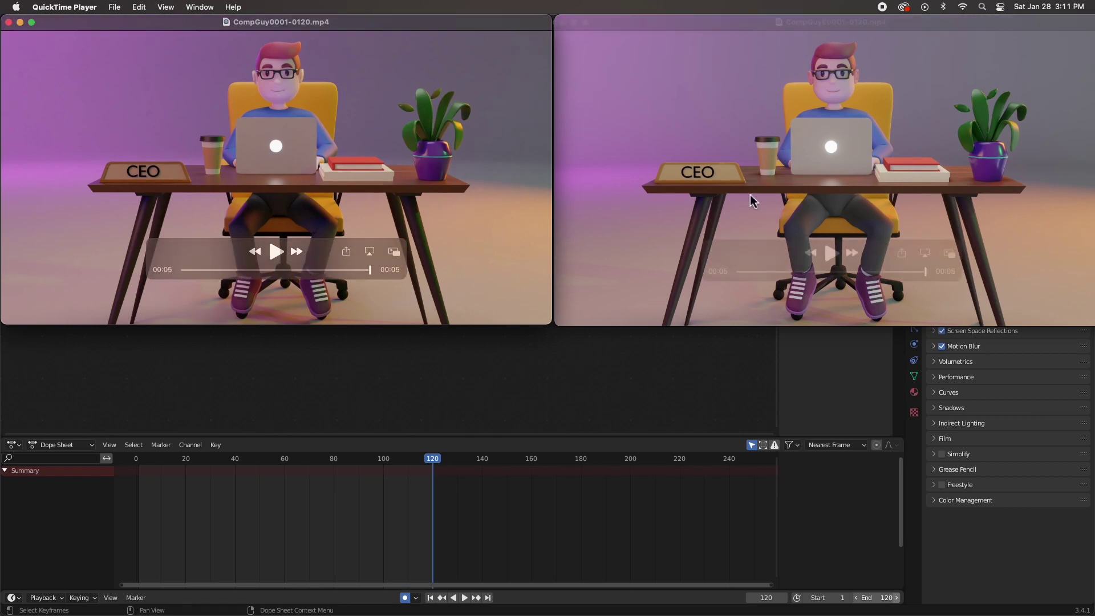
{"action": "mouse_move", "coordinate": [876, 182]}
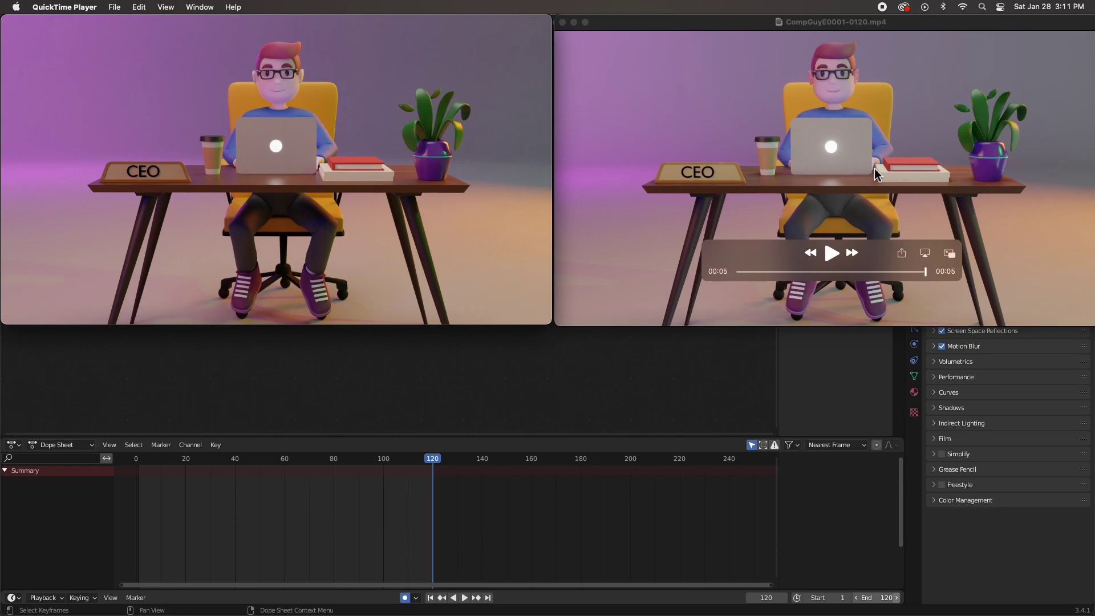